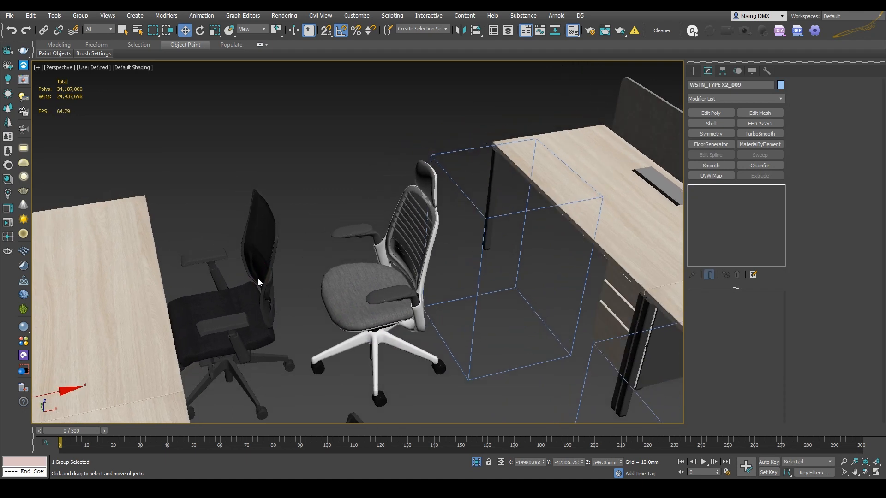
Try moving the black staff chair along the X axis and undo the move
{"action": "left_click", "coordinate": [259, 267]}
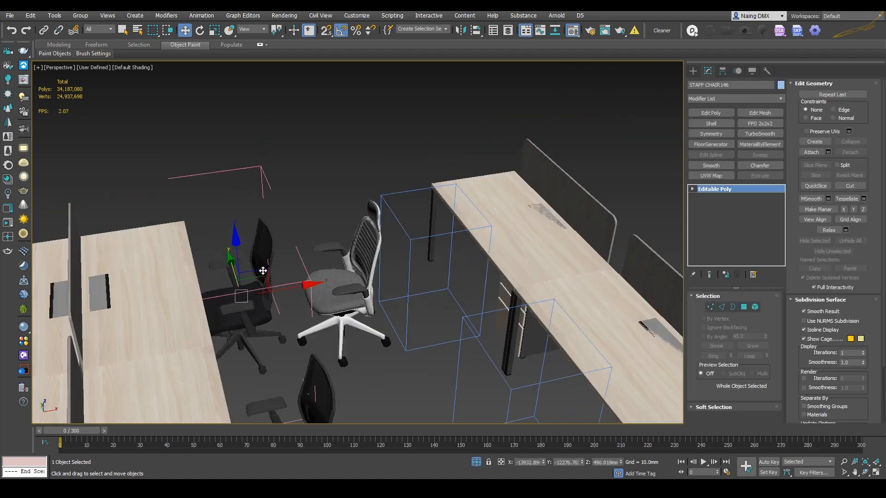
{"action": "left_click_drag", "start_coordinate": [265, 297], "coordinate": [301, 292]}
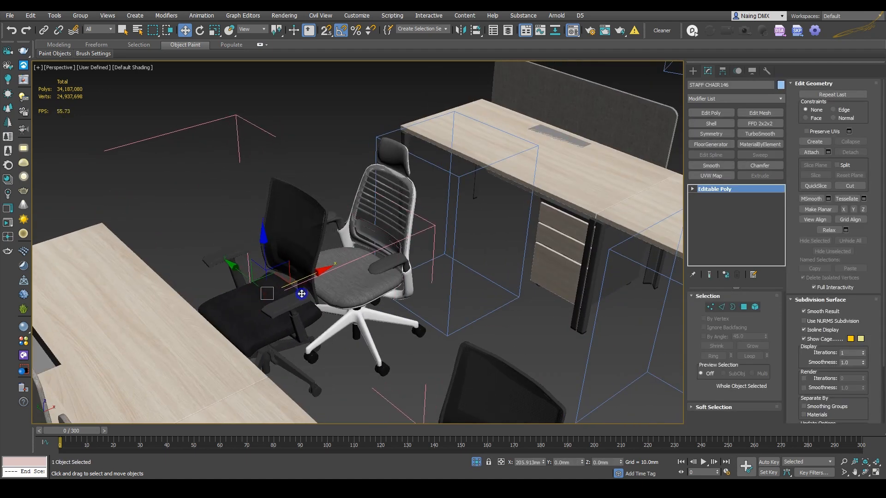
{"action": "key", "text": "ctrl+z"}
Examine the rows of grouped workstations and their bounding boxes from several angles, selecting individual groups
{"action": "scroll", "coordinate": [301, 261], "scroll_direction": "down", "scroll_amount": 5}
{"action": "scroll", "coordinate": [302, 261], "scroll_direction": "down", "scroll_amount": 3}
{"action": "middle_click_drag", "start_coordinate": [302, 260], "coordinate": [337, 247], "text": "alt"}
{"action": "middle_click_drag", "start_coordinate": [393, 241], "coordinate": [386, 360]}
{"action": "scroll", "coordinate": [308, 206], "scroll_direction": "up", "scroll_amount": 6}
{"action": "scroll", "coordinate": [308, 207], "scroll_direction": "down", "scroll_amount": 2}
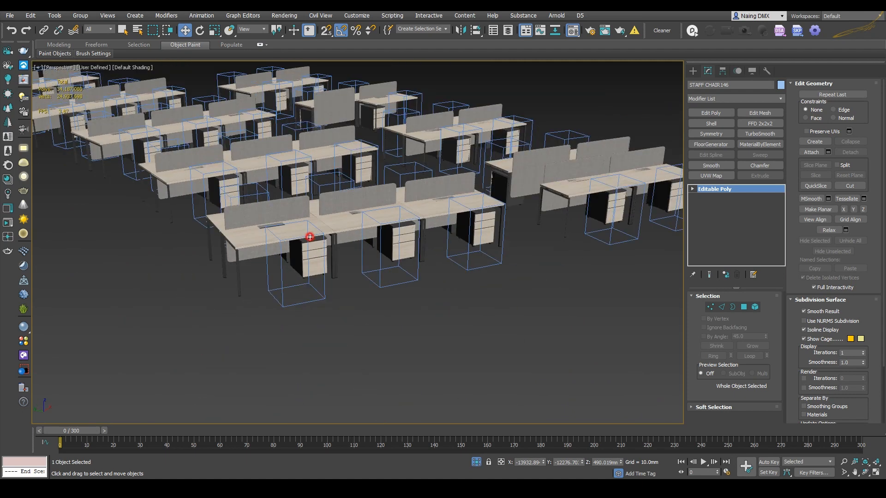
{"action": "left_click", "coordinate": [311, 237]}
{"action": "scroll", "coordinate": [318, 256], "scroll_direction": "down", "scroll_amount": 4}
{"action": "scroll", "coordinate": [346, 289], "scroll_direction": "up", "scroll_amount": 6}
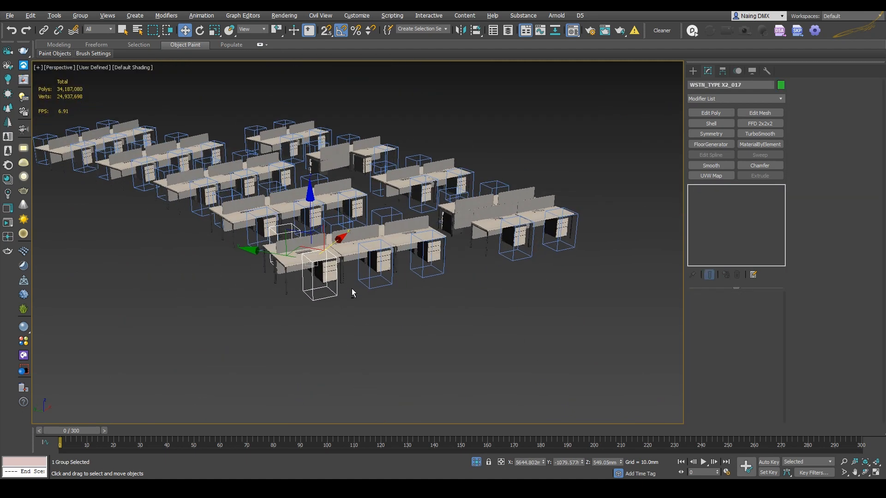
{"action": "scroll", "coordinate": [348, 276], "scroll_direction": "down", "scroll_amount": 2}
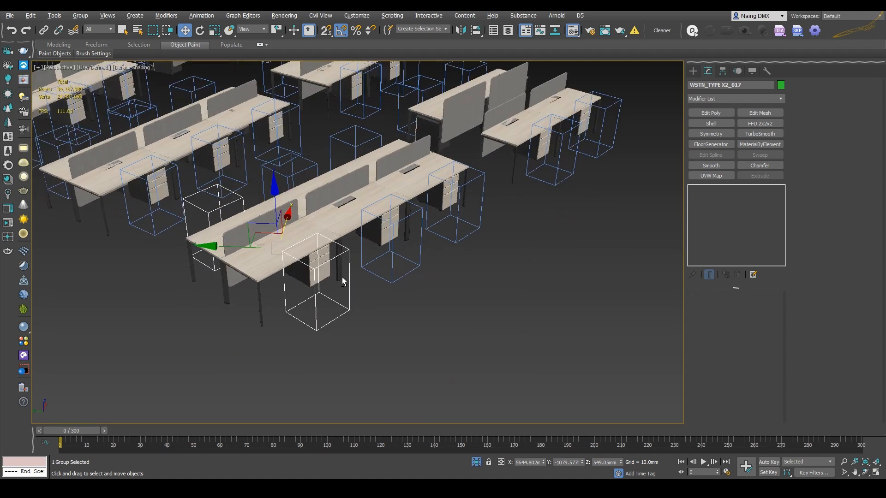
{"action": "middle_click_drag", "start_coordinate": [342, 277], "coordinate": [168, 183], "text": "alt"}
{"action": "scroll", "coordinate": [383, 187], "scroll_direction": "down", "scroll_amount": 5}
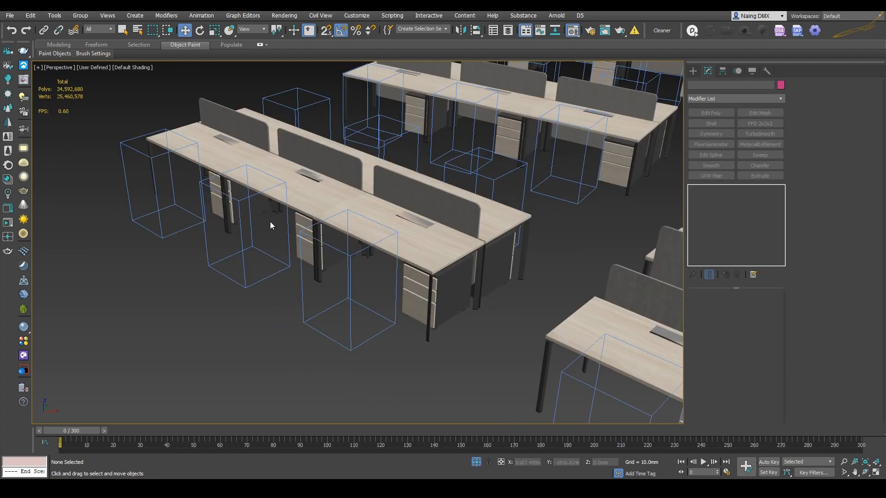
{"action": "scroll", "coordinate": [271, 226], "scroll_direction": "down", "scroll_amount": 4}
{"action": "left_click", "coordinate": [264, 230]}
{"action": "middle_click_drag", "start_coordinate": [265, 230], "coordinate": [503, 247], "text": "alt"}
{"action": "scroll", "coordinate": [511, 228], "scroll_direction": "down", "scroll_amount": 5}
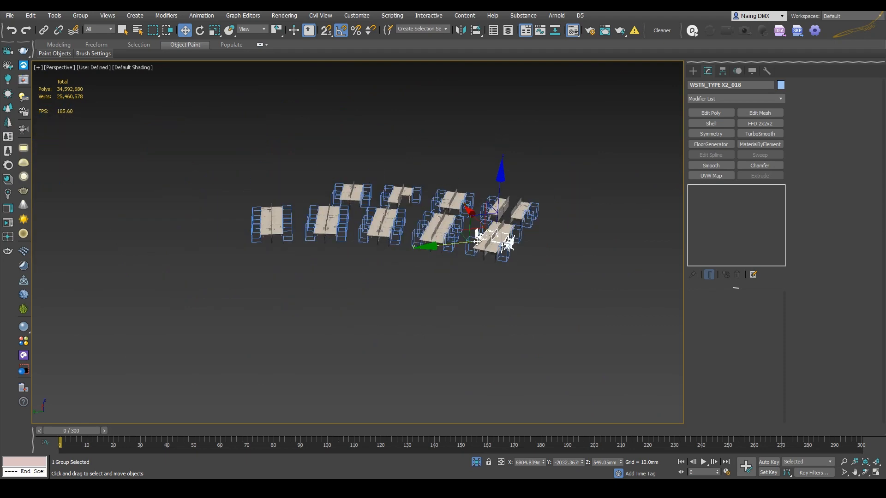
Select every object in the scene and inspect the full layout of desks and chairs
{"action": "key", "text": "ctrl+a"}
{"action": "scroll", "coordinate": [439, 272], "scroll_direction": "up", "scroll_amount": 6}
{"action": "scroll", "coordinate": [427, 255], "scroll_direction": "up", "scroll_amount": 4}
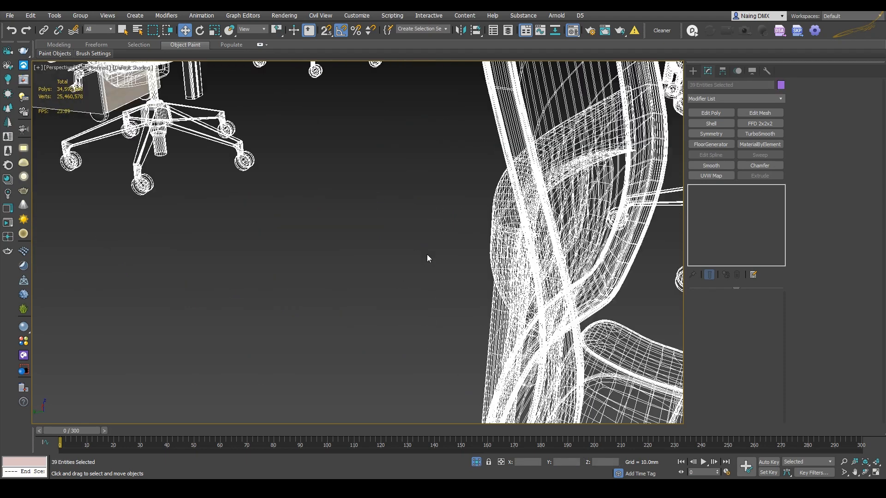
{"action": "scroll", "coordinate": [427, 254], "scroll_direction": "down", "scroll_amount": 10}
{"action": "middle_click_drag", "start_coordinate": [430, 254], "coordinate": [256, 236]}
{"action": "scroll", "coordinate": [473, 334], "scroll_direction": "up", "scroll_amount": 3}
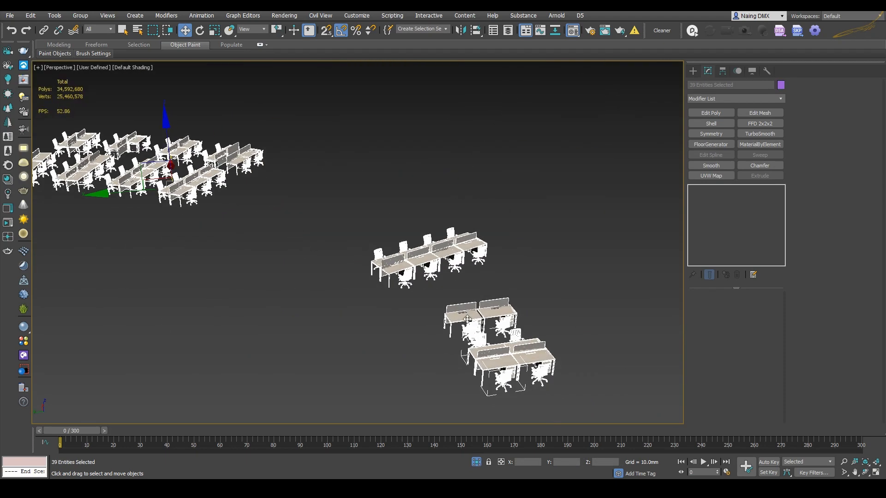
Select the black staff chair beside the white Steelcase chair and compare the two models up close
{"action": "left_click", "coordinate": [473, 333]}
{"action": "scroll", "coordinate": [475, 332], "scroll_direction": "up", "scroll_amount": 3}
{"action": "scroll", "coordinate": [474, 332], "scroll_direction": "up", "scroll_amount": 5}
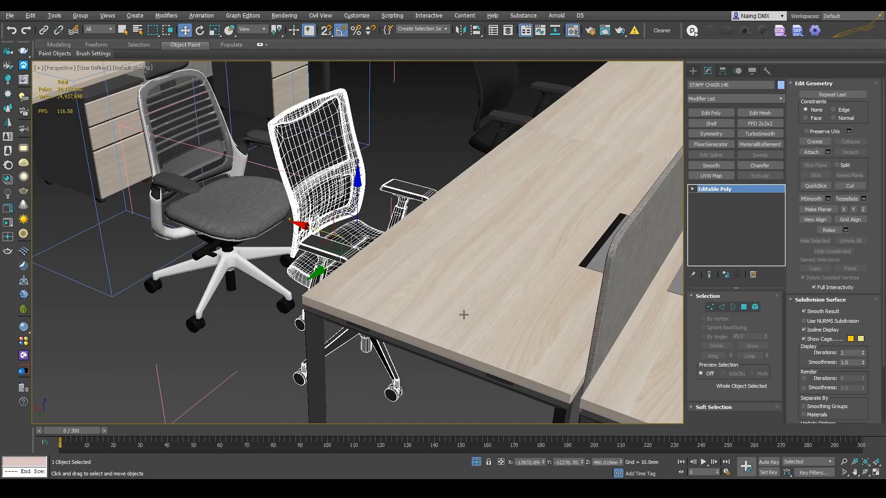
{"action": "scroll", "coordinate": [400, 299], "scroll_direction": "up", "scroll_amount": 2}
{"action": "scroll", "coordinate": [400, 299], "scroll_direction": "up", "scroll_amount": 2}
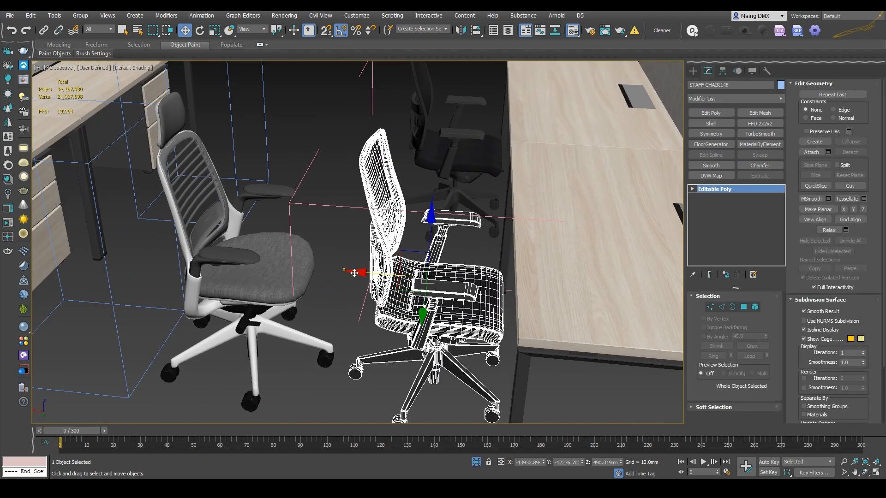
{"action": "scroll", "coordinate": [408, 270], "scroll_direction": "down", "scroll_amount": 2}
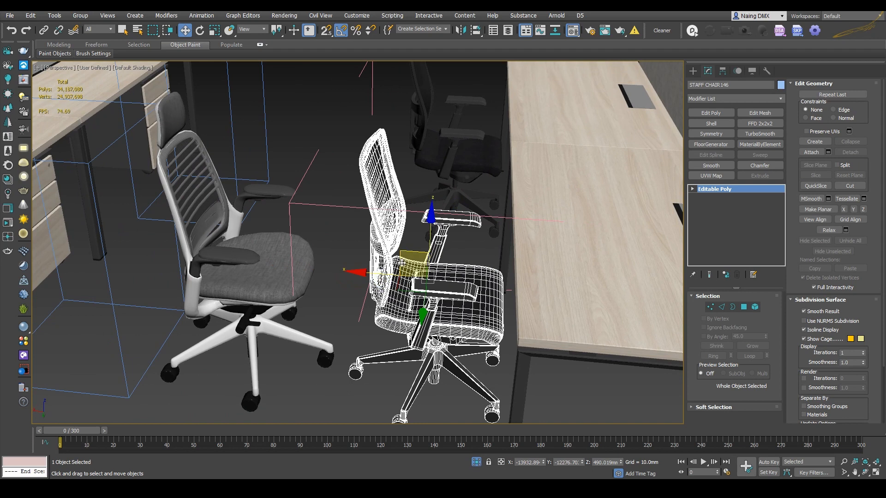
{"action": "scroll", "coordinate": [418, 274], "scroll_direction": "down", "scroll_amount": 1}
{"action": "scroll", "coordinate": [409, 273], "scroll_direction": "up", "scroll_amount": 2}
Move the white Steelcase chair onto the black staff chair using the Top view, and display it in wireframe
{"action": "left_click", "coordinate": [263, 273]}
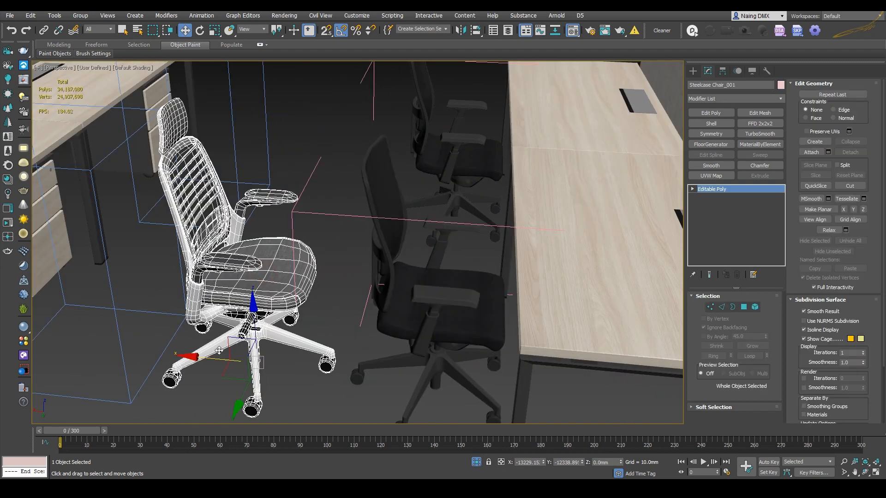
{"action": "left_click_drag", "start_coordinate": [216, 357], "coordinate": [334, 248]}
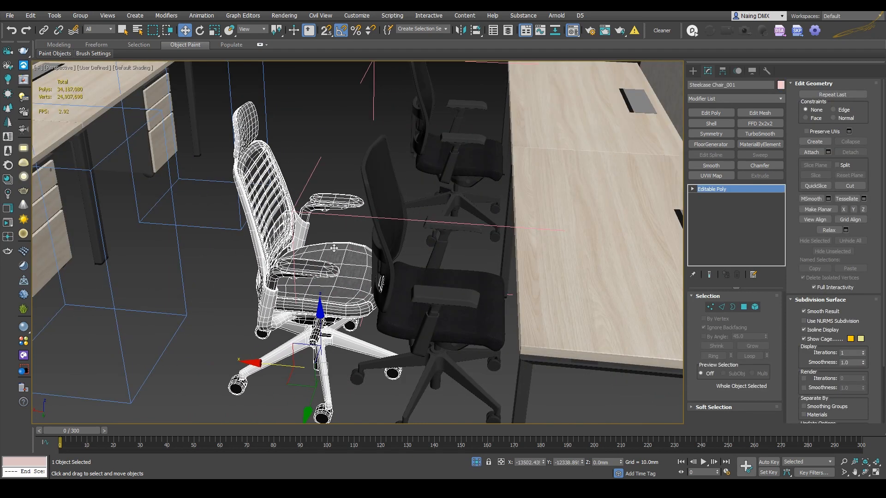
{"action": "key", "text": "t"}
{"action": "scroll", "coordinate": [392, 225], "scroll_direction": "down", "scroll_amount": 4}
{"action": "scroll", "coordinate": [439, 198], "scroll_direction": "up", "scroll_amount": 4}
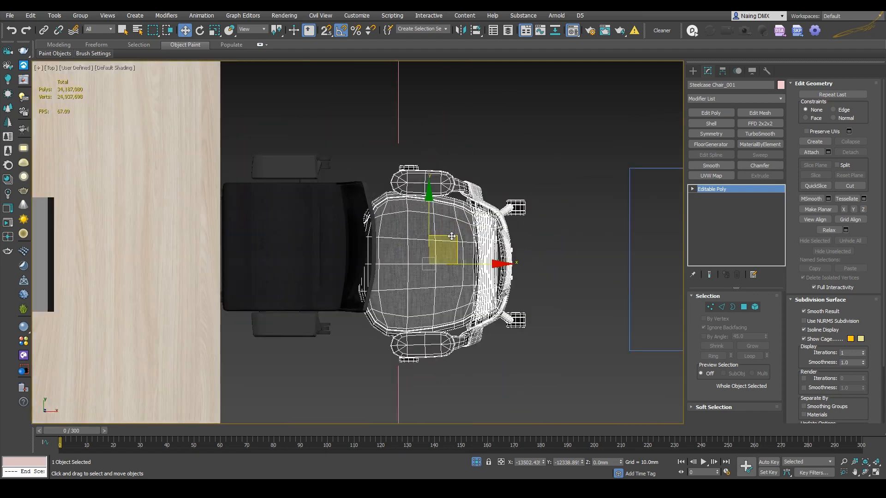
{"action": "left_click_drag", "start_coordinate": [452, 236], "coordinate": [313, 219]}
{"action": "middle_click_drag", "start_coordinate": [330, 221], "coordinate": [359, 224]}
{"action": "key", "text": "F3"}
{"action": "scroll", "coordinate": [338, 227], "scroll_direction": "down", "scroll_amount": 1}
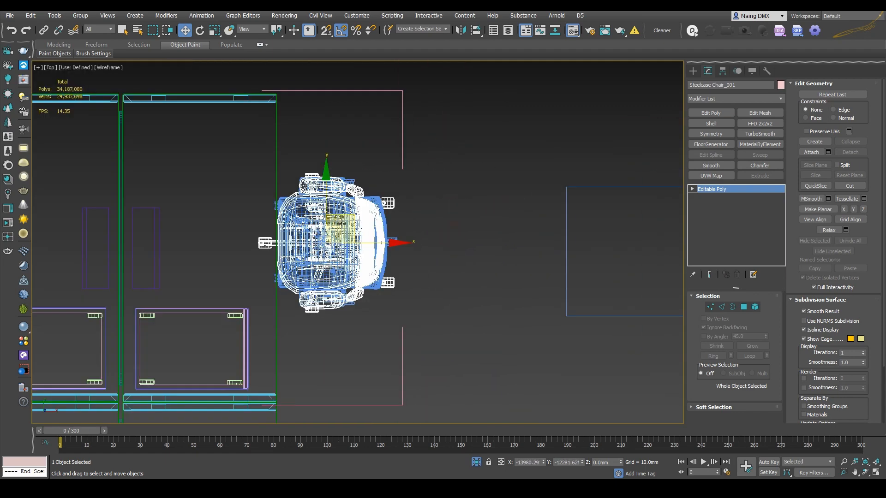
Fine-tune the Steelcase chair's position over the staff chair in the Top view, toggling snapping as needed
{"action": "scroll", "coordinate": [338, 226], "scroll_direction": "up", "scroll_amount": 3}
{"action": "key", "text": "s"}
{"action": "left_click_drag", "start_coordinate": [310, 264], "coordinate": [183, 277]}
{"action": "key", "text": "s"}
Shift the Steelcase chair along X in the Front view to line up with the staff chair, and restore the shaded Perspective view
{"action": "key", "text": "f"}
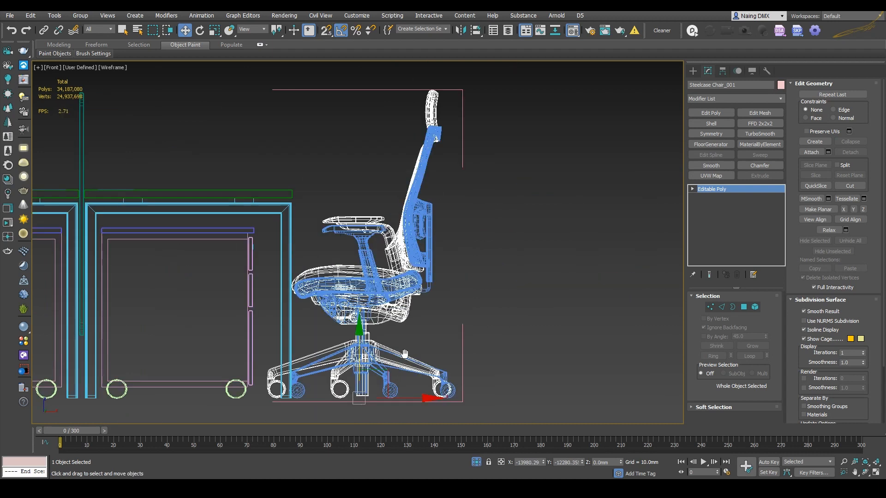
{"action": "scroll", "coordinate": [405, 354], "scroll_direction": "up", "scroll_amount": 2}
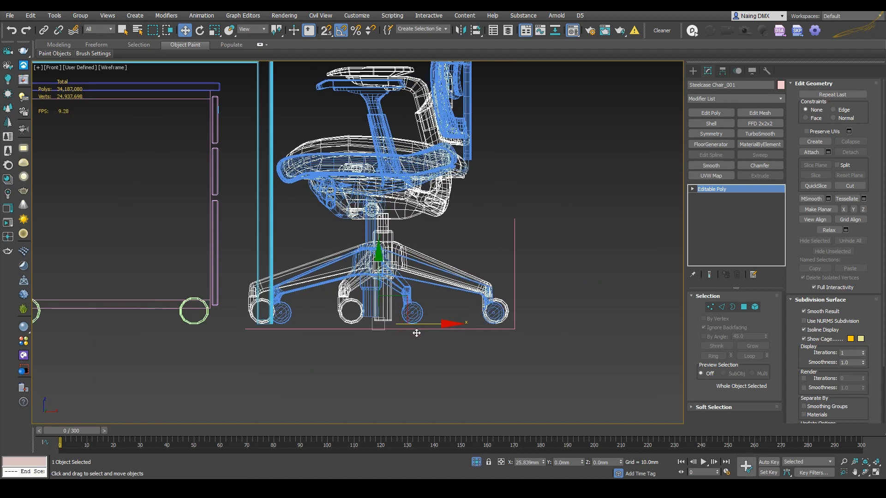
{"action": "scroll", "coordinate": [417, 328], "scroll_direction": "down", "scroll_amount": 3}
{"action": "middle_click_drag", "start_coordinate": [417, 329], "coordinate": [408, 268]}
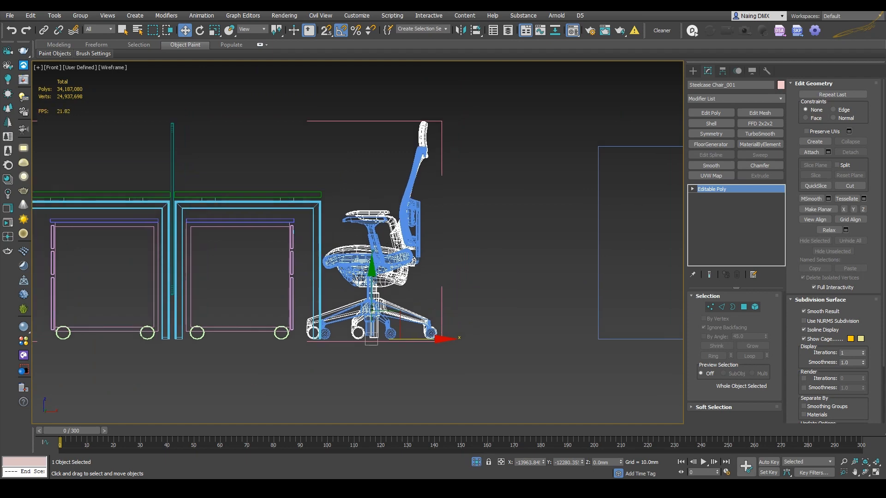
{"action": "key", "text": "p"}
{"action": "mouse_move", "coordinate": [362, 209]}
{"action": "middle_mouse_down", "text": "alt"}
{"action": "mouse_move", "coordinate": [379, 229]}
{"action": "mouse_move", "coordinate": [370, 270]}
{"action": "mouse_move", "coordinate": [466, 247]}
{"action": "middle_mouse_up", "text": "alt"}
{"action": "key", "text": "F3"}
Try a TurboSmooth modifier with 1 iteration on the Steelcase chair and remove it from the stack
{"action": "scroll", "coordinate": [369, 269], "scroll_direction": "up", "scroll_amount": 4}
{"action": "left_click", "coordinate": [760, 134]}
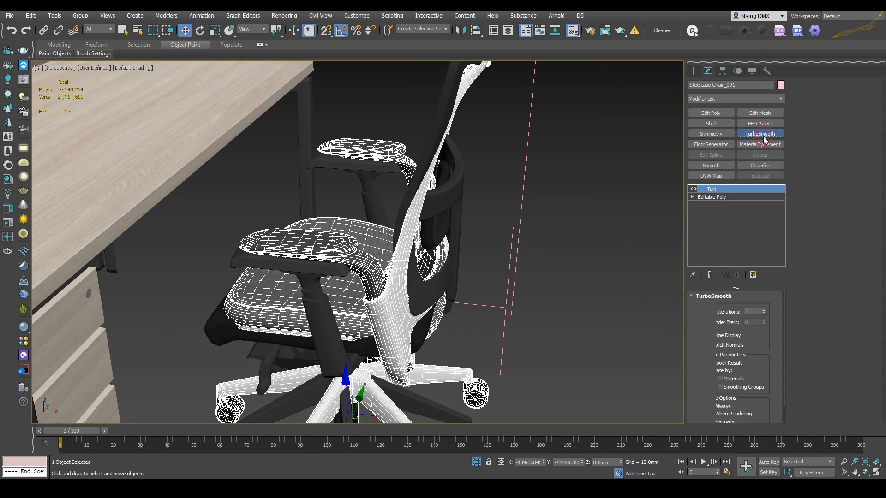
{"action": "scroll", "coordinate": [363, 262], "scroll_direction": "up", "scroll_amount": 2}
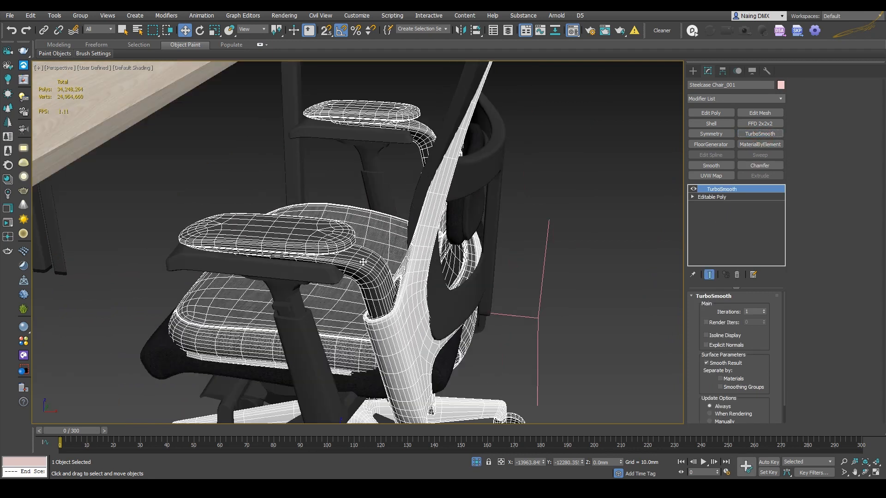
{"action": "left_click", "coordinate": [737, 275]}
Select the black staff chair that overlaps the Steelcase chair
{"action": "scroll", "coordinate": [446, 267], "scroll_direction": "down", "scroll_amount": 3}
{"action": "middle_click_drag", "start_coordinate": [415, 259], "coordinate": [566, 214], "text": "alt"}
{"action": "scroll", "coordinate": [445, 267], "scroll_direction": "down", "scroll_amount": 6}
{"action": "left_click", "coordinate": [434, 244]}
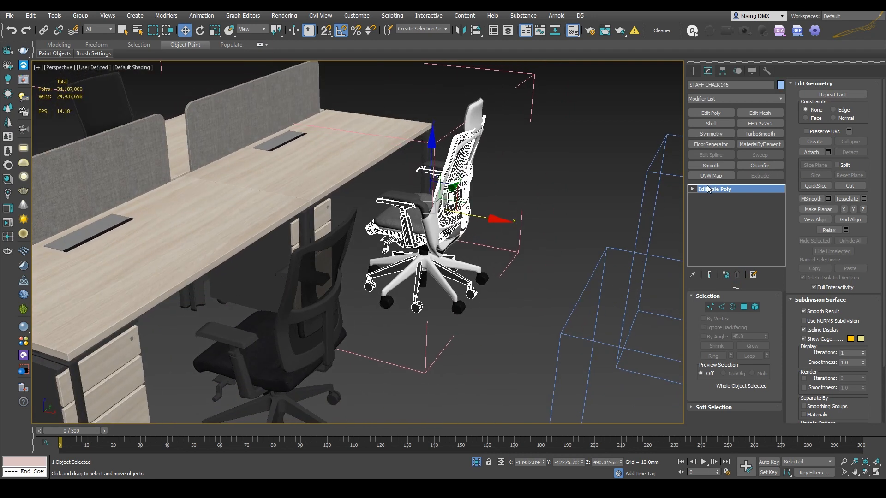
Try moving the staff chair's seat element along the X axis, cancel the move and leave Element mode
{"action": "left_click", "coordinate": [752, 307]}
{"action": "left_click", "coordinate": [476, 229]}
{"action": "left_click", "coordinate": [469, 229]}
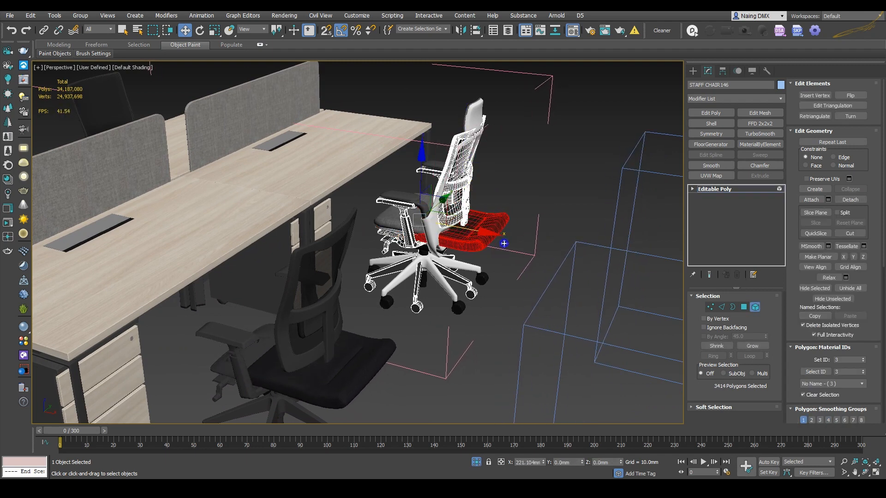
{"action": "scroll", "coordinate": [495, 244], "scroll_direction": "down", "scroll_amount": 4}
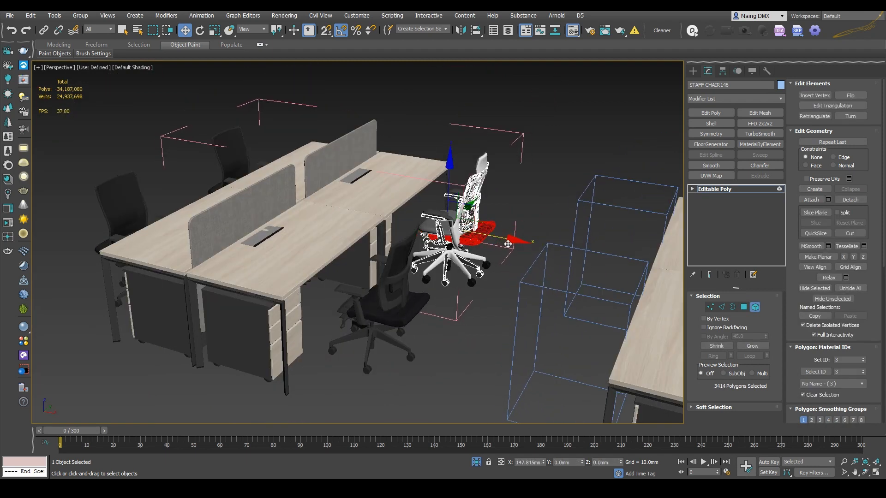
{"action": "key", "text": "z"}
{"action": "left_click", "coordinate": [714, 189]}
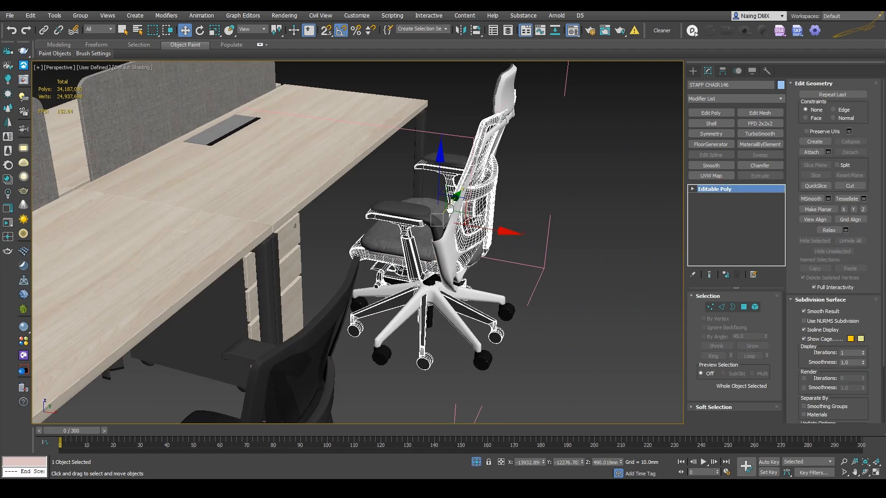
Add an Edit Poly modifier to the staff chair, select all its elements and delete them
{"action": "left_click", "coordinate": [718, 115]}
{"action": "mouse_move", "coordinate": [516, 221]}
{"action": "middle_mouse_down", "text": "alt"}
{"action": "mouse_move", "coordinate": [475, 231]}
{"action": "mouse_move", "coordinate": [503, 224]}
{"action": "middle_mouse_up", "text": "alt"}
{"action": "left_click", "coordinate": [702, 189]}
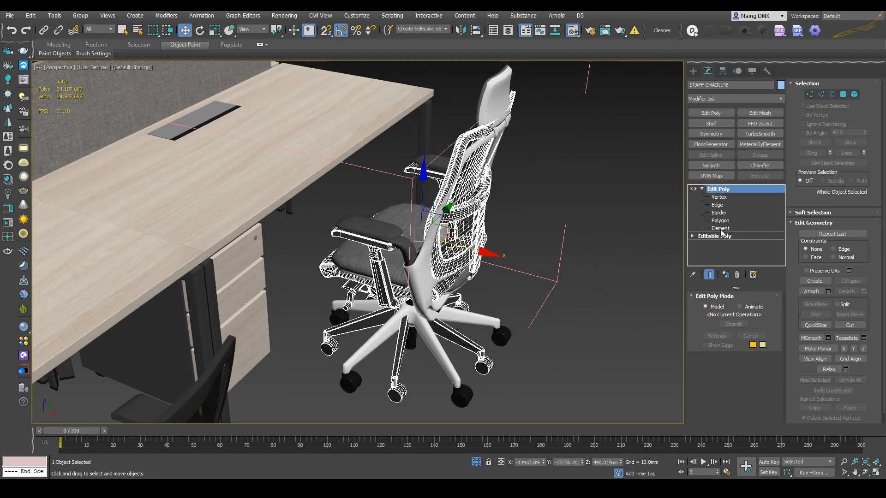
{"action": "left_click", "coordinate": [720, 228]}
{"action": "left_click", "coordinate": [489, 223]}
{"action": "key", "text": "ctrl+a"}
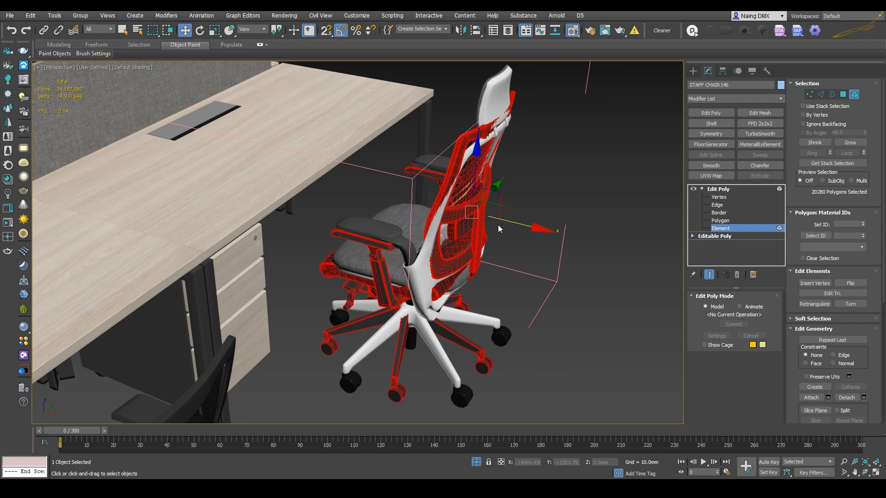
{"action": "scroll", "coordinate": [492, 225], "scroll_direction": "down", "scroll_amount": 6}
{"action": "key", "text": "ctrl+d"}
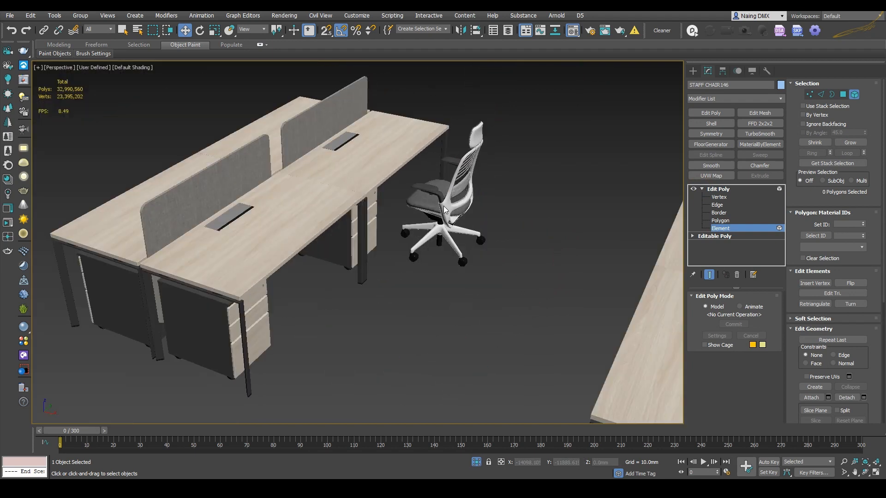
Attach the Steelcase chair to the emptied staff chair object, using Match Material IDs to Material with Condense Material and IDs enabled
{"action": "middle_click_drag", "start_coordinate": [444, 210], "coordinate": [451, 253], "text": "alt"}
{"action": "scroll", "coordinate": [454, 198], "scroll_direction": "down", "scroll_amount": 1}
{"action": "scroll", "coordinate": [452, 197], "scroll_direction": "up", "scroll_amount": 3}
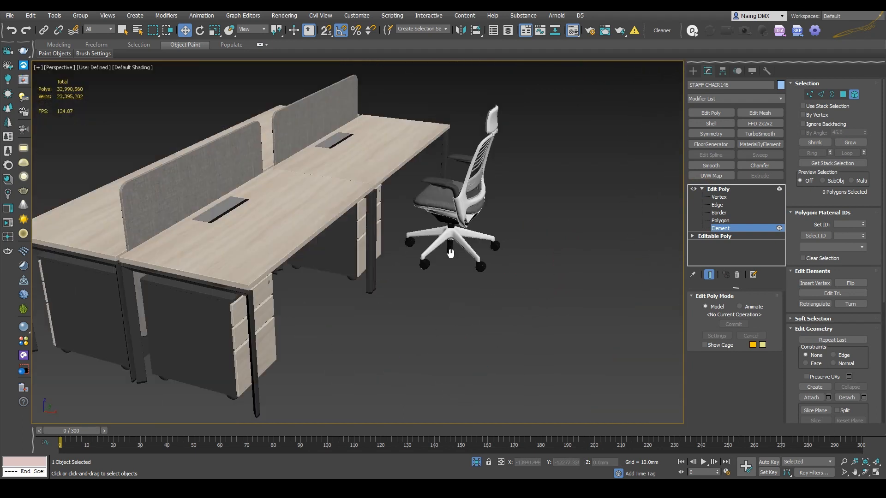
{"action": "scroll", "coordinate": [443, 255], "scroll_direction": "up", "scroll_amount": 8}
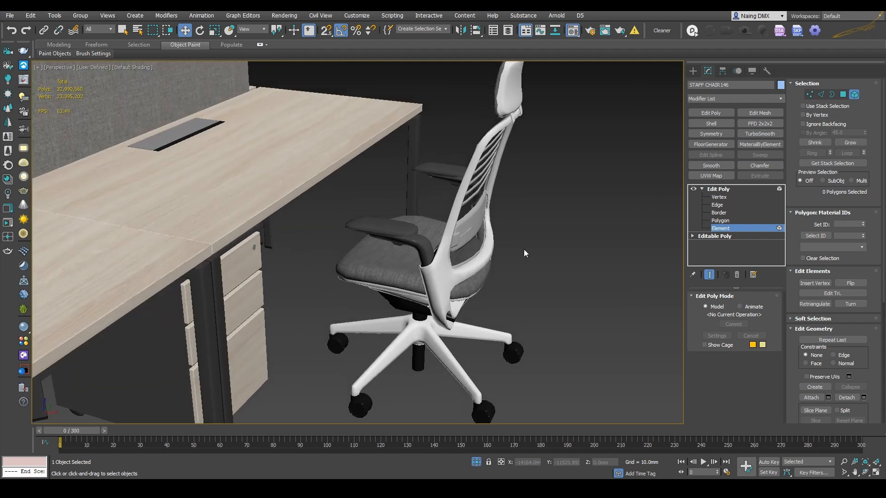
{"action": "left_click", "coordinate": [766, 229]}
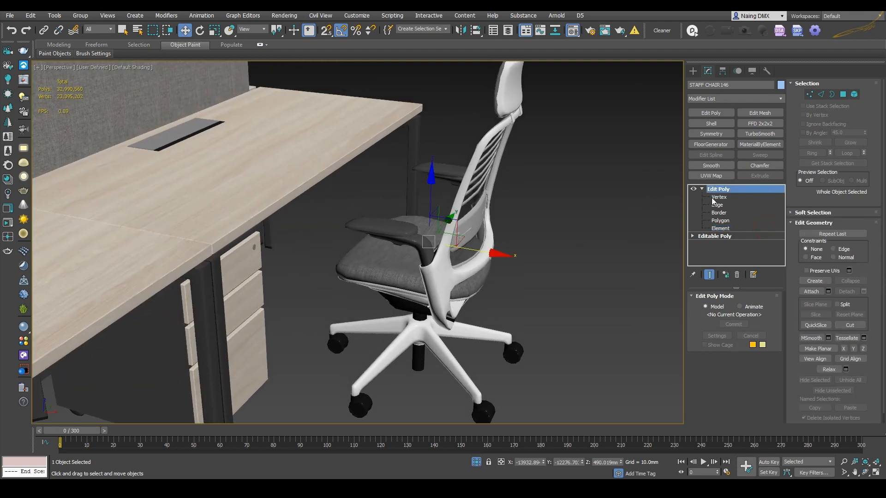
{"action": "left_click", "coordinate": [811, 291]}
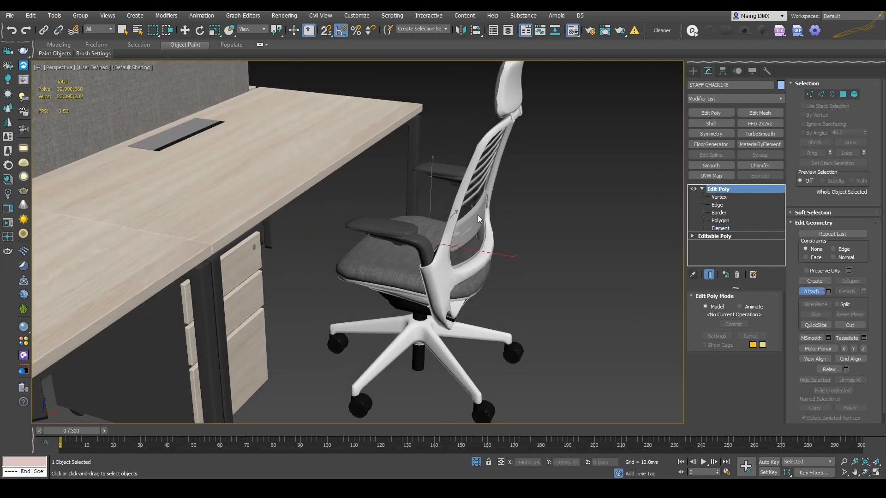
{"action": "left_click", "coordinate": [453, 223]}
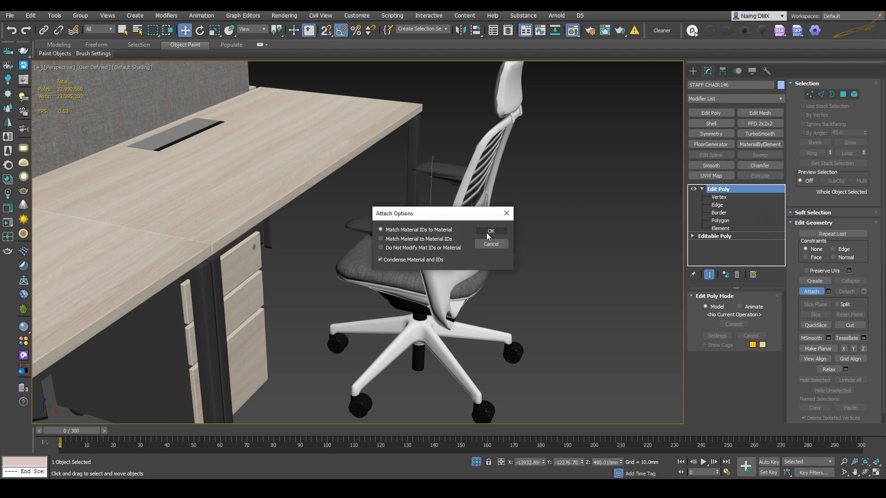
{"action": "left_click", "coordinate": [488, 234]}
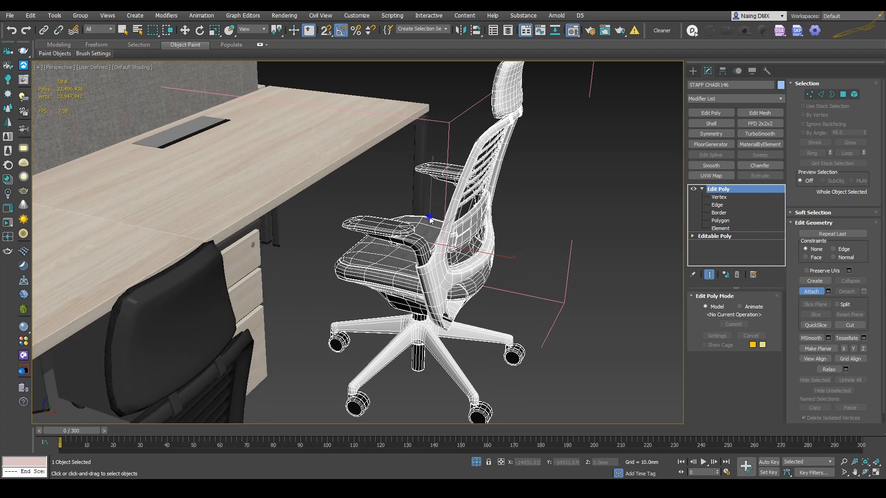
{"action": "key", "text": "w"}
{"action": "scroll", "coordinate": [430, 222], "scroll_direction": "up", "scroll_amount": 6}
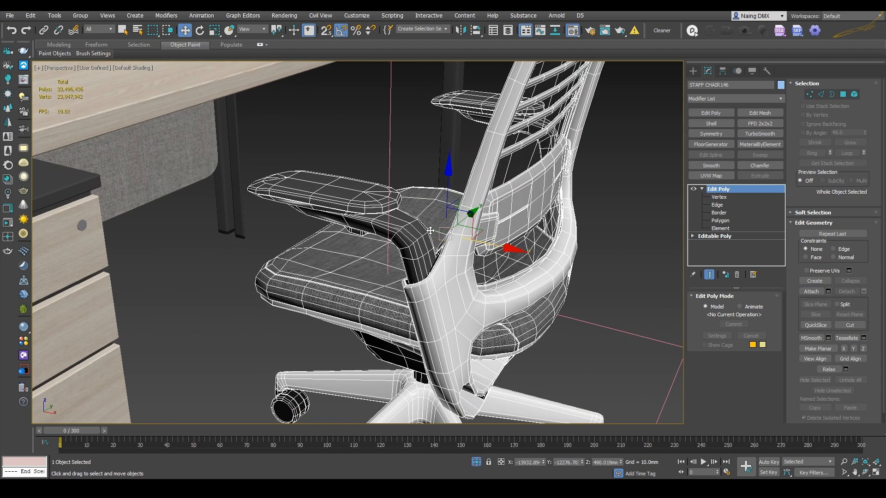
Open the material editor and sample the attached Steelcase chair's Multi/Sub-Object material into a slot
{"action": "scroll", "coordinate": [431, 230], "scroll_direction": "down", "scroll_amount": 5}
{"action": "middle_click_drag", "start_coordinate": [357, 246], "coordinate": [402, 208]}
{"action": "scroll", "coordinate": [399, 210], "scroll_direction": "down", "scroll_amount": 4}
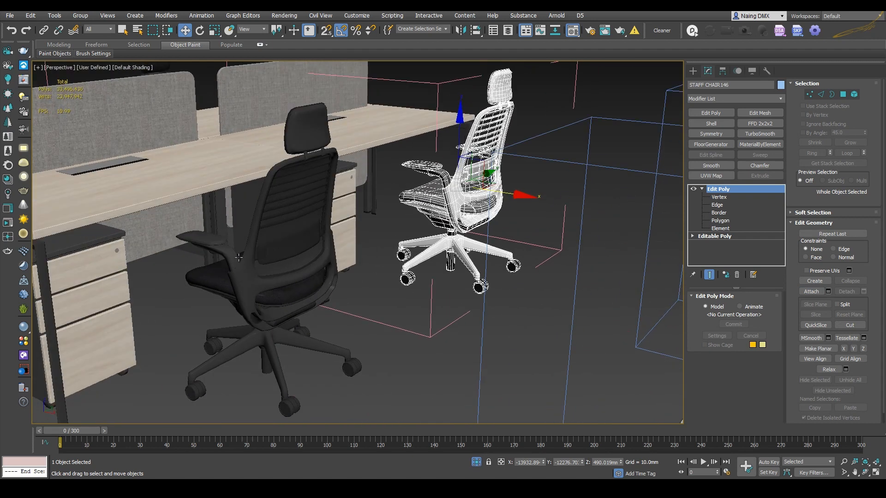
{"action": "middle_click_drag", "start_coordinate": [238, 257], "coordinate": [454, 228], "text": "alt"}
{"action": "scroll", "coordinate": [474, 267], "scroll_direction": "up", "scroll_amount": 3}
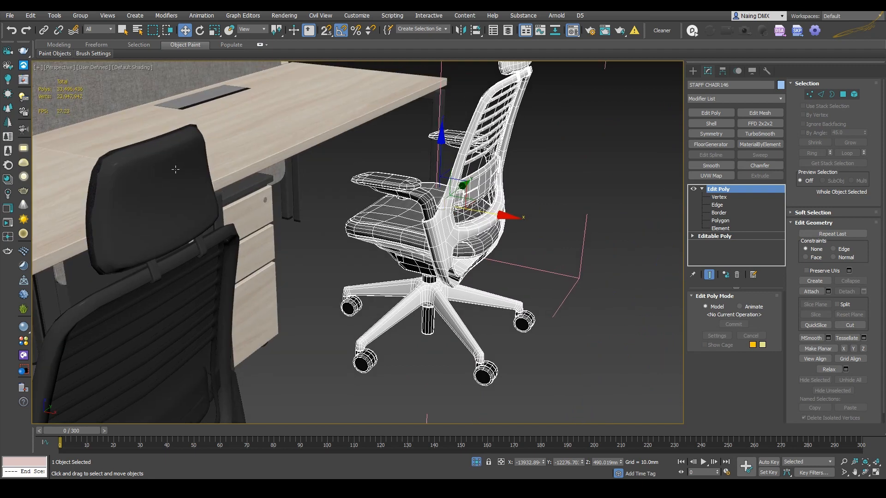
{"action": "key", "text": "m"}
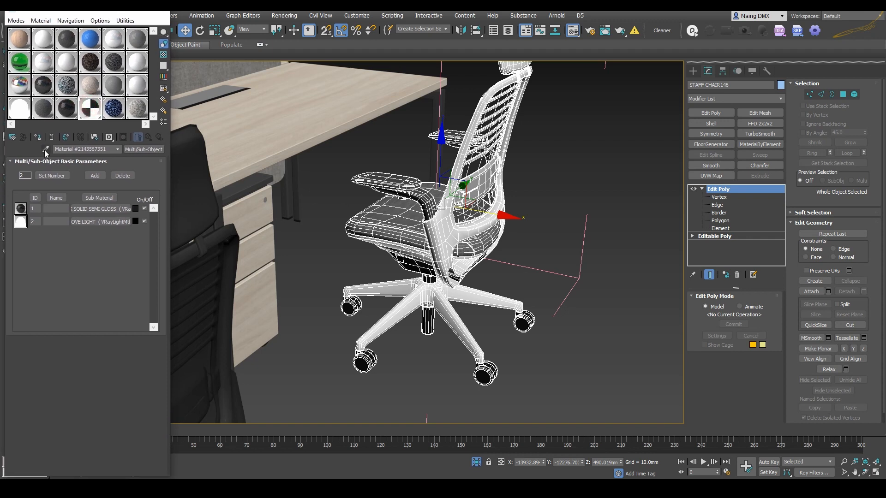
{"action": "left_click", "coordinate": [45, 149]}
{"action": "left_click", "coordinate": [439, 252]}
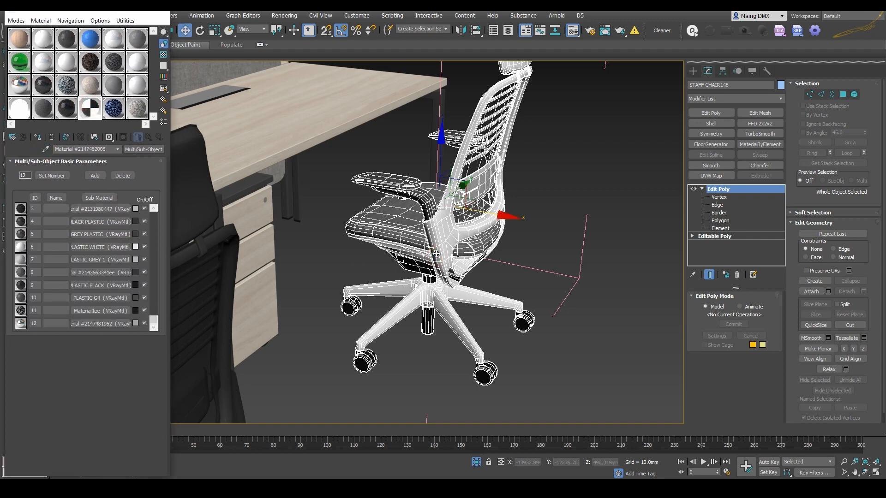
{"action": "middle_click_drag", "start_coordinate": [437, 254], "coordinate": [432, 254], "text": "alt"}
Add a TurboSmooth modifier above the chair's Edit Poly, with Iterations 0 and Render Iters 1
{"action": "left_click", "coordinate": [703, 190]}
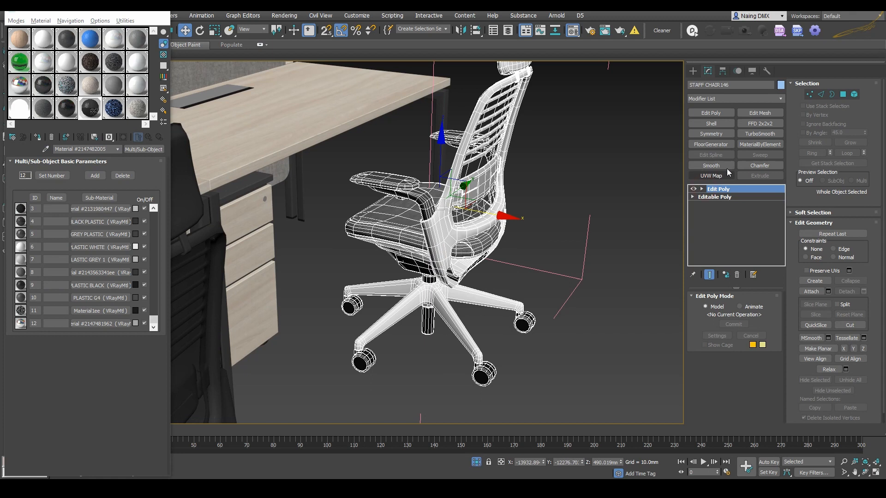
{"action": "left_click", "coordinate": [754, 134]}
{"action": "scroll", "coordinate": [437, 230], "scroll_direction": "up", "scroll_amount": 5}
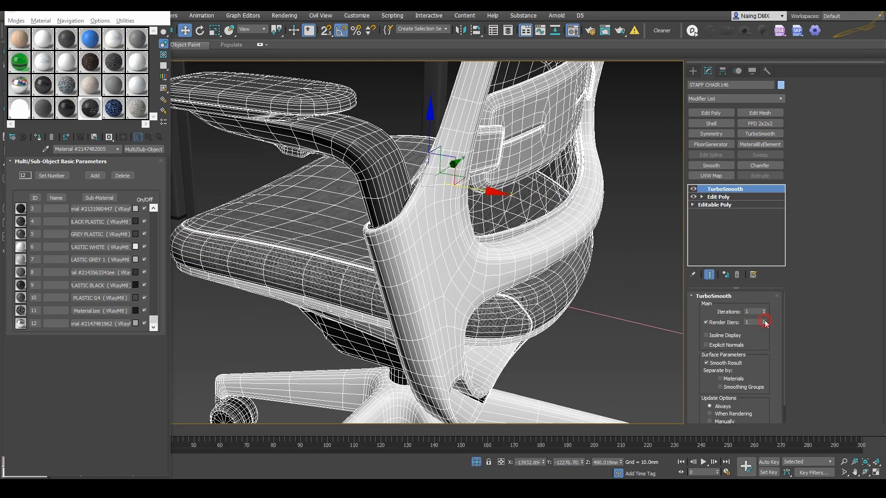
{"action": "left_click", "coordinate": [764, 321]}
Examine the replaced chairs at other desks by selecting two of the workstation groups
{"action": "scroll", "coordinate": [329, 217], "scroll_direction": "down", "scroll_amount": 8}
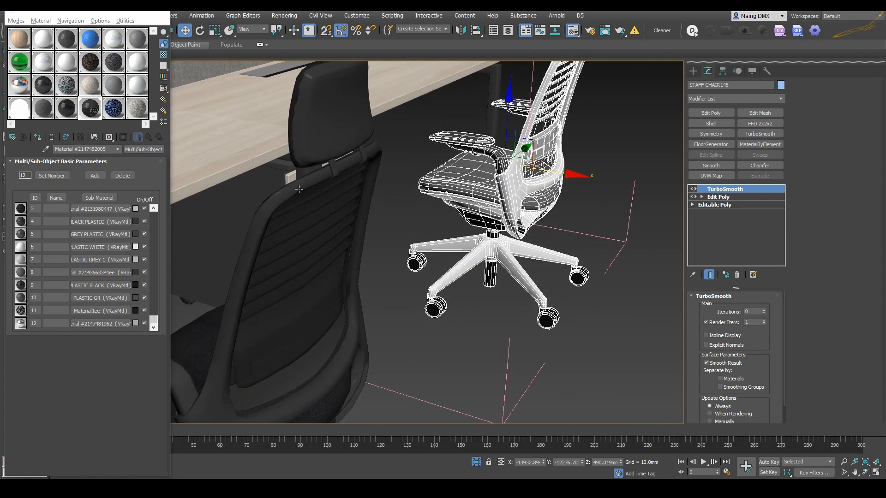
{"action": "scroll", "coordinate": [299, 189], "scroll_direction": "down", "scroll_amount": 8}
{"action": "left_click", "coordinate": [296, 151]}
{"action": "scroll", "coordinate": [297, 151], "scroll_direction": "up", "scroll_amount": 2}
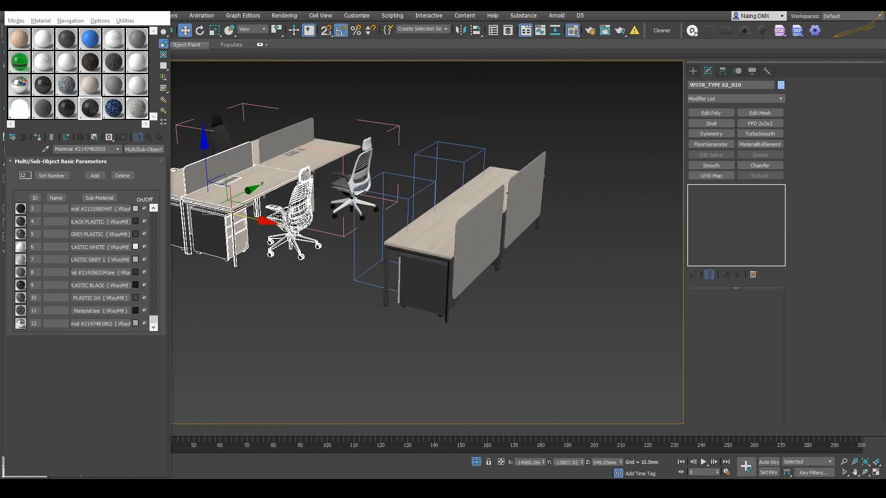
{"action": "left_click", "coordinate": [376, 237]}
{"action": "left_click", "coordinate": [388, 189]}
{"action": "scroll", "coordinate": [388, 194], "scroll_direction": "up", "scroll_amount": 10}
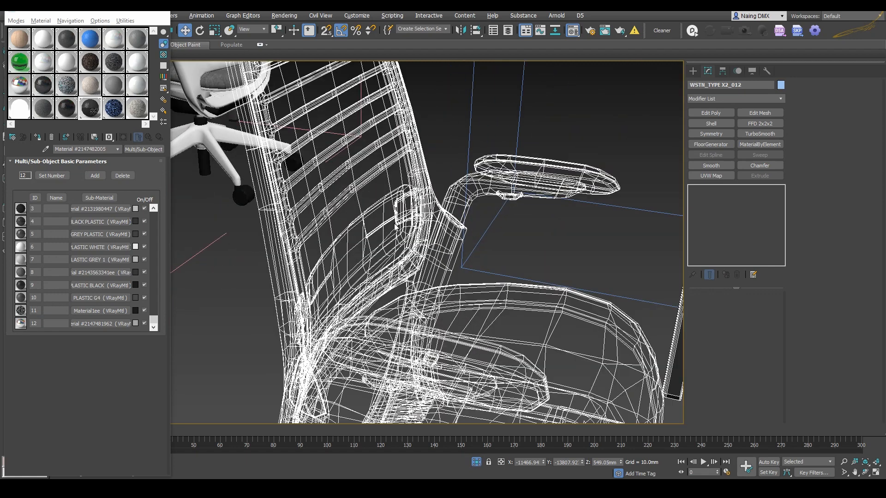
{"action": "scroll", "coordinate": [396, 226], "scroll_direction": "down", "scroll_amount": 10}
{"action": "scroll", "coordinate": [379, 218], "scroll_direction": "up", "scroll_amount": 2}
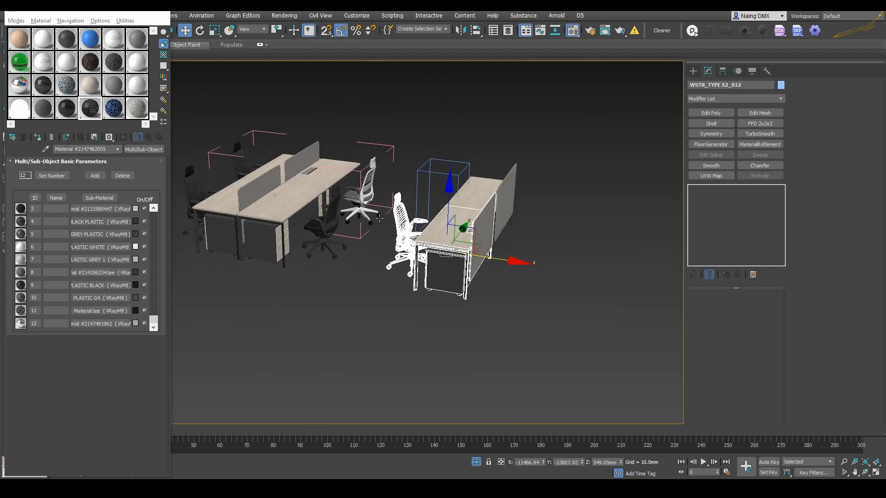
Select the whole isolated scene, open all the workstation groups and clear the selection
{"action": "key", "text": "ctrl+a"}
{"action": "left_click", "coordinate": [361, 226]}
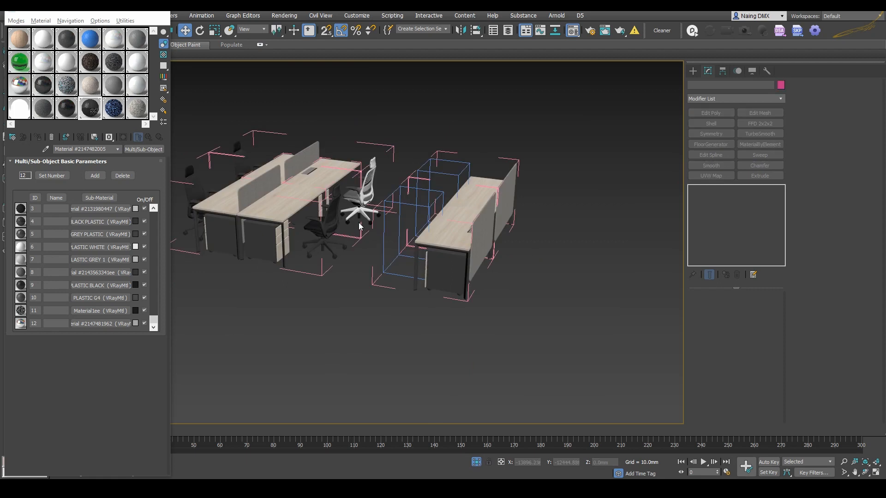
{"action": "scroll", "coordinate": [361, 226], "scroll_direction": "down", "scroll_amount": 5}
{"action": "middle_click_drag", "start_coordinate": [361, 226], "coordinate": [416, 236], "text": "alt"}
{"action": "scroll", "coordinate": [380, 220], "scroll_direction": "up", "scroll_amount": 5}
{"action": "scroll", "coordinate": [381, 221], "scroll_direction": "down", "scroll_amount": 3}
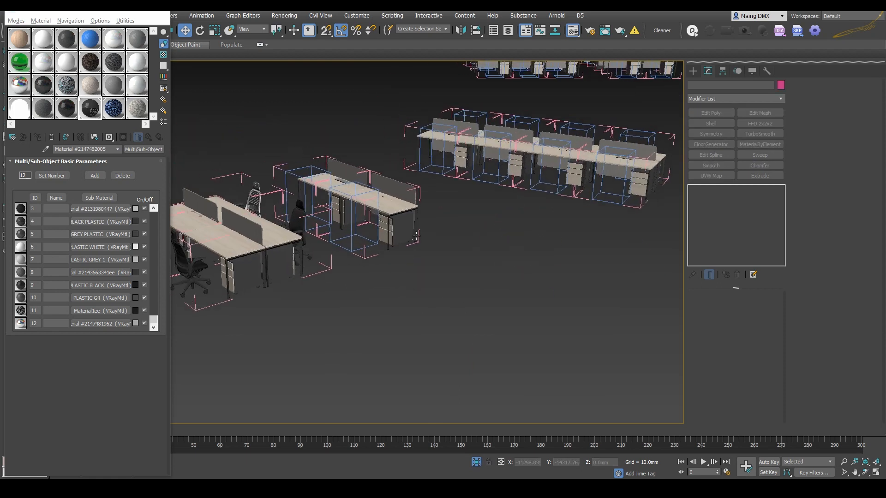
Check one chair at each of two other workstation rows for the swapped geometry and modifiers, and clear the selection
{"action": "left_click", "coordinate": [352, 236]}
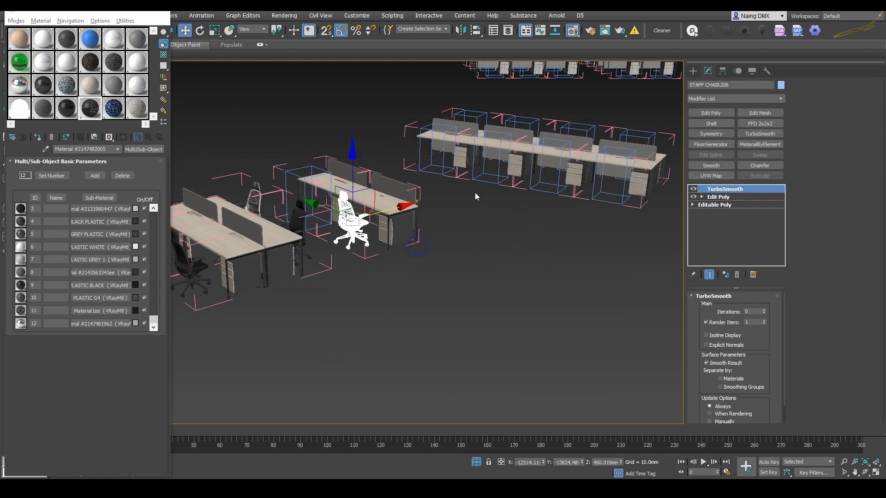
{"action": "left_click", "coordinate": [498, 176]}
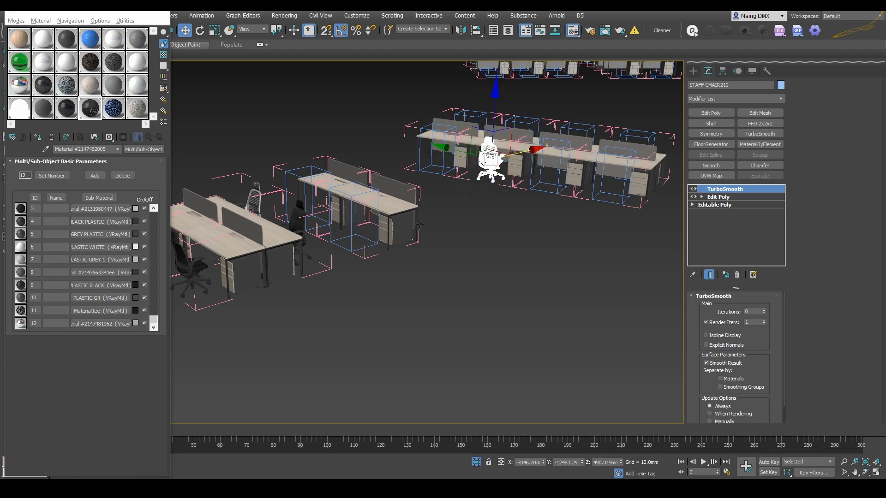
{"action": "key", "text": "ctrl+a"}
{"action": "left_click", "coordinate": [345, 288]}
Select one staff chair in the opened groups and extend the selection to all similar staff chairs
{"action": "scroll", "coordinate": [294, 213], "scroll_direction": "up", "scroll_amount": 3}
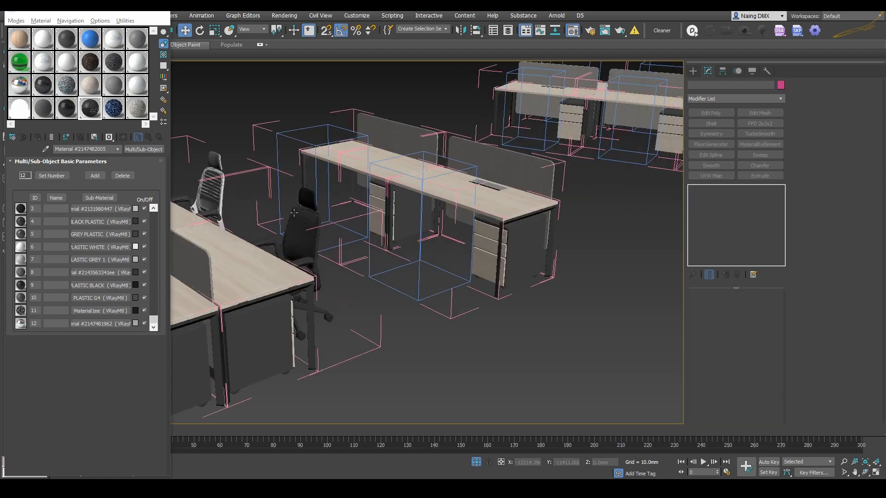
{"action": "left_click", "coordinate": [296, 218]}
{"action": "middle_click_drag", "start_coordinate": [295, 218], "coordinate": [526, 246], "text": "alt"}
{"action": "scroll", "coordinate": [535, 238], "scroll_direction": "down", "scroll_amount": 3}
{"action": "key", "text": "ctrl+q"}
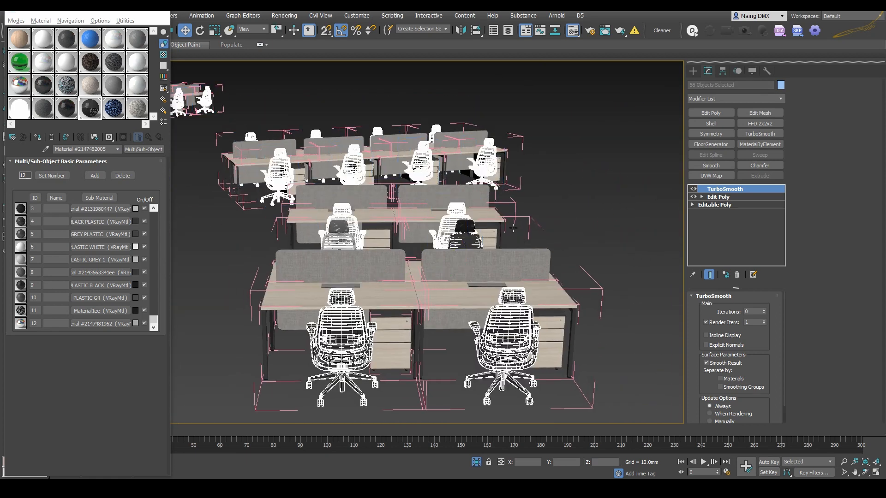
Rename the sampled chair material to STAFF CHAIRS and assign it to all selected chairs
{"action": "scroll", "coordinate": [461, 248], "scroll_direction": "down", "scroll_amount": 10}
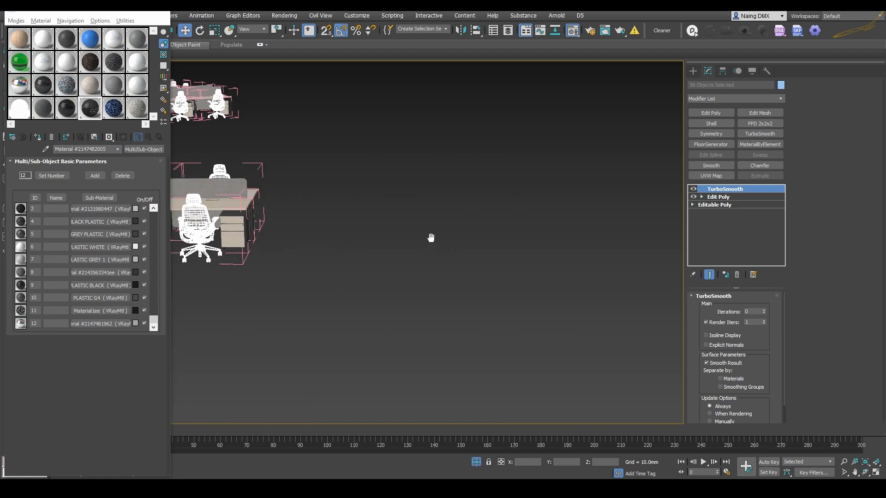
{"action": "middle_click_drag", "start_coordinate": [335, 138], "coordinate": [535, 210], "text": "alt"}
{"action": "scroll", "coordinate": [535, 212], "scroll_direction": "up", "scroll_amount": 10}
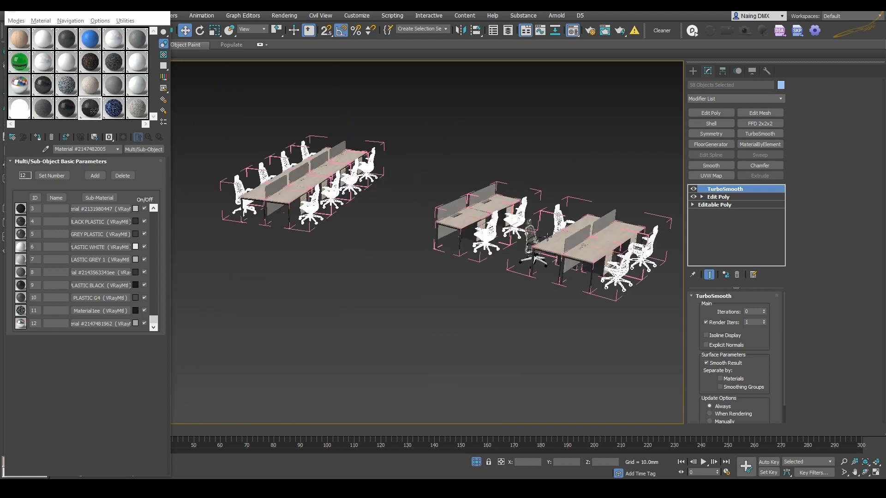
{"action": "left_click", "coordinate": [108, 150]}
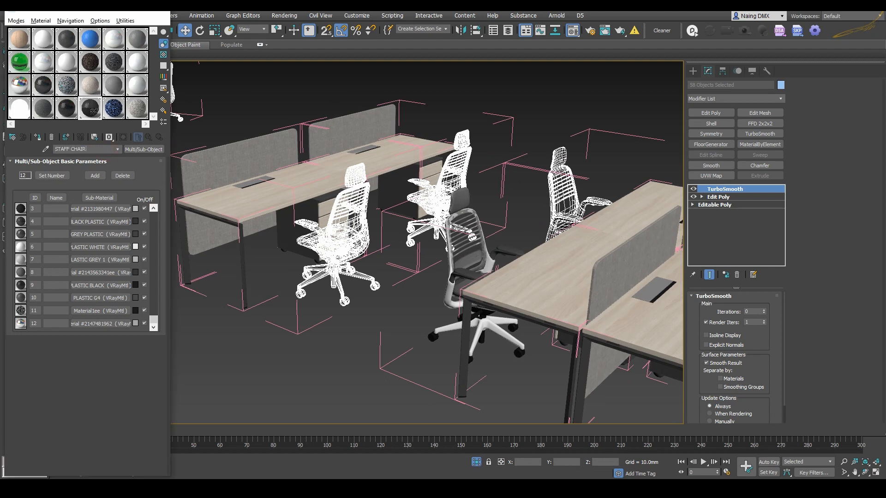
{"action": "left_click", "coordinate": [38, 137]}
Examine the geometry and materials of the swapped chairs around the four-person workstation up close
{"action": "scroll", "coordinate": [530, 215], "scroll_direction": "down", "scroll_amount": 8}
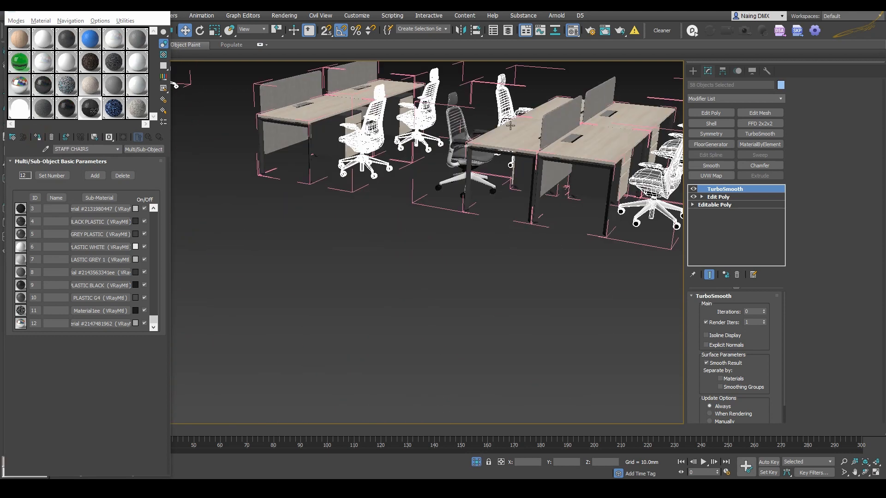
{"action": "middle_click_drag", "start_coordinate": [478, 143], "coordinate": [403, 181]}
{"action": "left_click", "coordinate": [355, 185]}
{"action": "scroll", "coordinate": [324, 182], "scroll_direction": "up", "scroll_amount": 5}
{"action": "scroll", "coordinate": [324, 182], "scroll_direction": "up", "scroll_amount": 10}
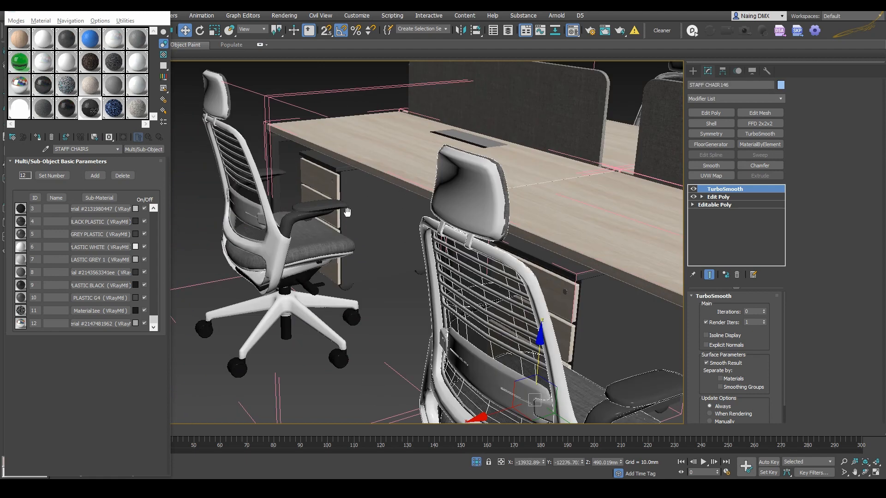
{"action": "scroll", "coordinate": [414, 251], "scroll_direction": "down", "scroll_amount": 5}
{"action": "left_click", "coordinate": [405, 275]}
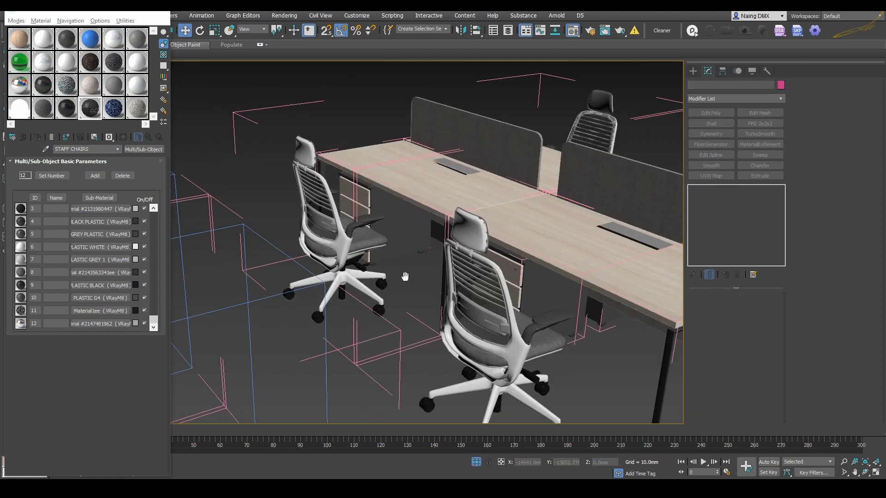
{"action": "middle_click_drag", "start_coordinate": [405, 275], "coordinate": [586, 243]}
{"action": "left_click", "coordinate": [423, 273]}
{"action": "scroll", "coordinate": [434, 274], "scroll_direction": "down", "scroll_amount": 8}
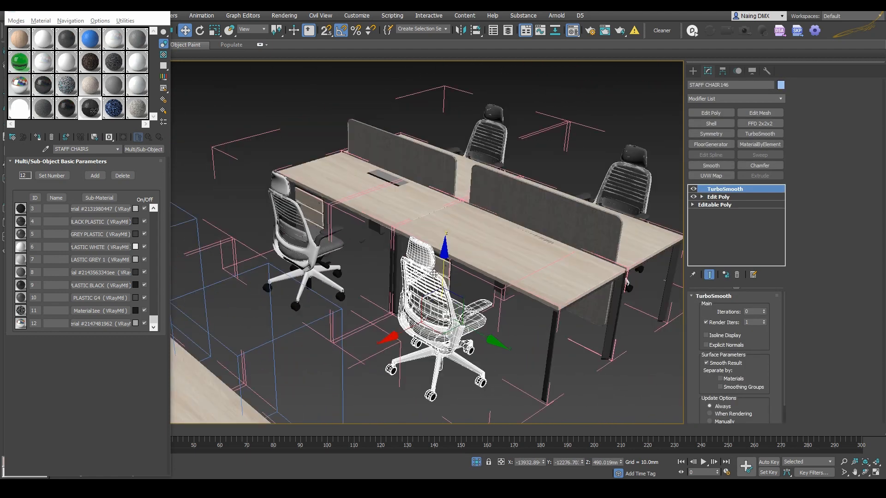
Select everything, close all the workstation groups, clear the selection and put away the material editor
{"action": "key", "text": "ctrl+a"}
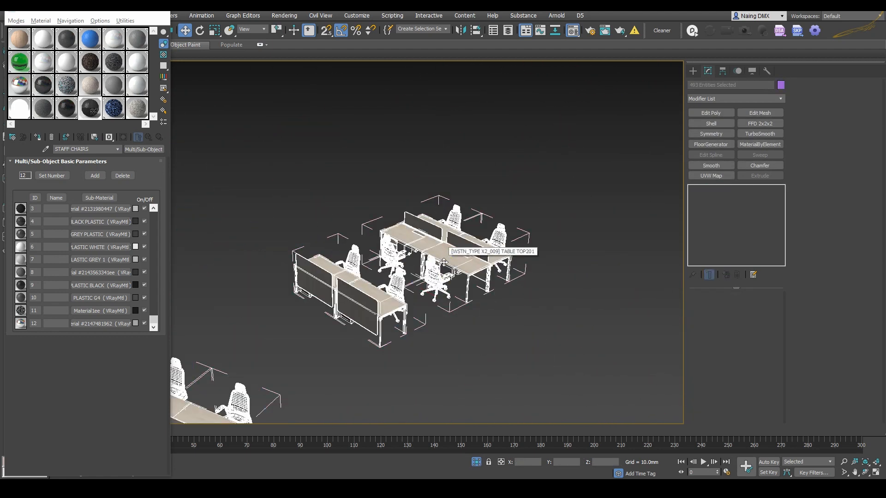
{"action": "key", "text": "ctrl+shift+g"}
{"action": "left_click", "coordinate": [559, 208]}
{"action": "scroll", "coordinate": [447, 279], "scroll_direction": "up", "scroll_amount": 7}
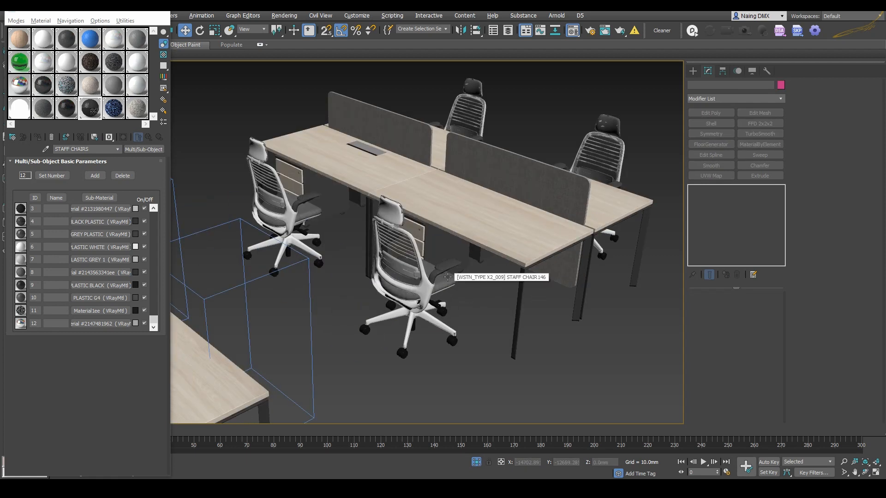
{"action": "scroll", "coordinate": [458, 309], "scroll_direction": "down", "scroll_amount": 3}
{"action": "middle_click_drag", "start_coordinate": [454, 310], "coordinate": [450, 311], "text": "alt"}
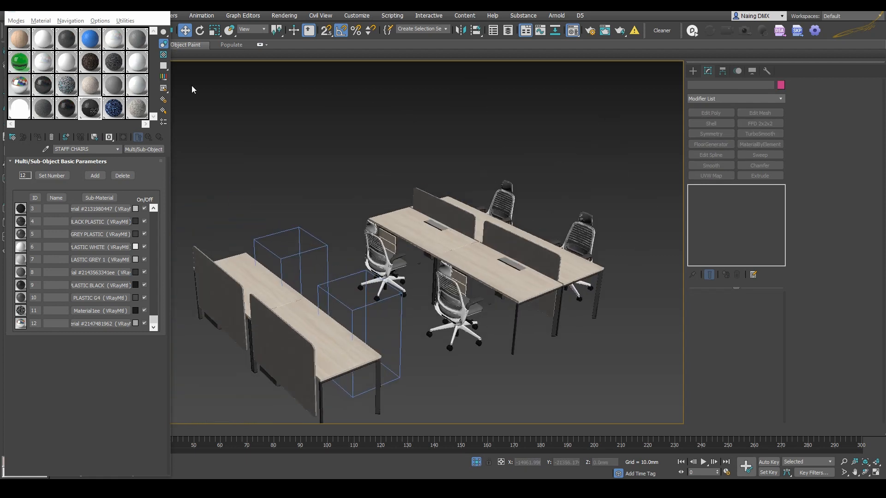
{"action": "left_click_drag", "start_coordinate": [77, 7], "coordinate": [0, 11]}
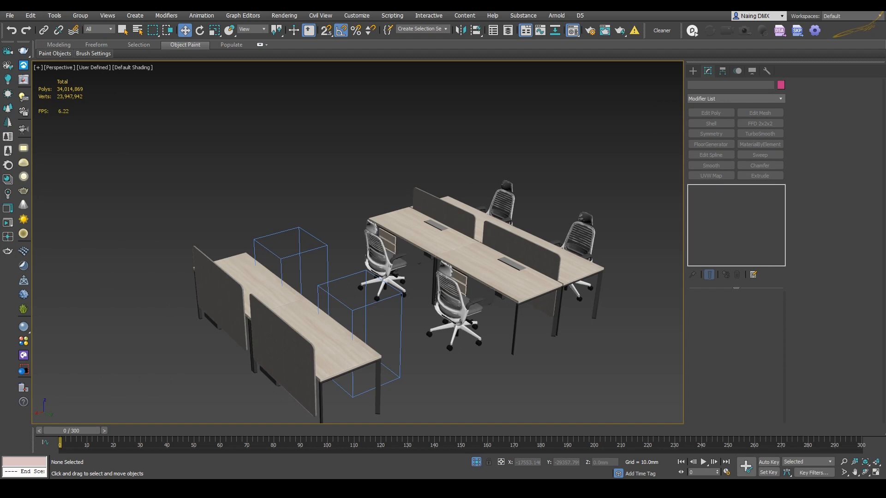
Select the workstation group containing the front chair and exit isolation to show the full office scene
{"action": "middle_click_drag", "start_coordinate": [454, 217], "coordinate": [447, 210]}
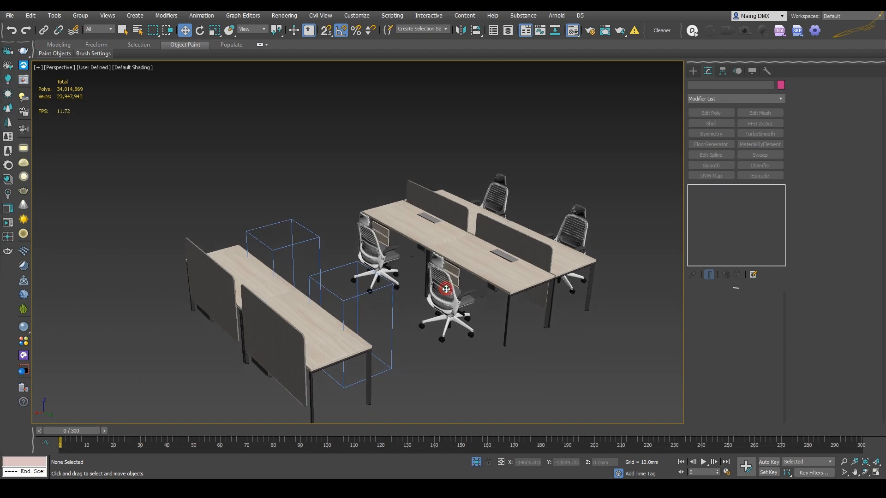
{"action": "left_click", "coordinate": [447, 290]}
{"action": "scroll", "coordinate": [499, 340], "scroll_direction": "down", "scroll_amount": 2}
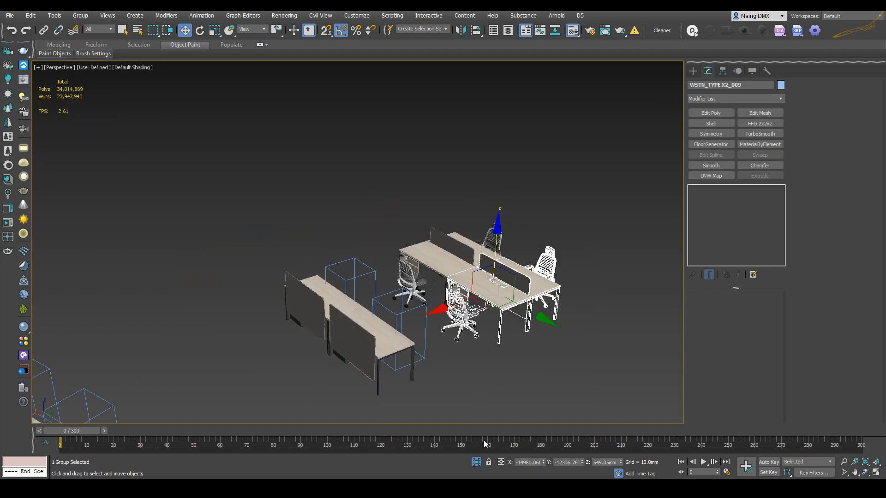
{"action": "scroll", "coordinate": [494, 349], "scroll_direction": "up", "scroll_amount": 2}
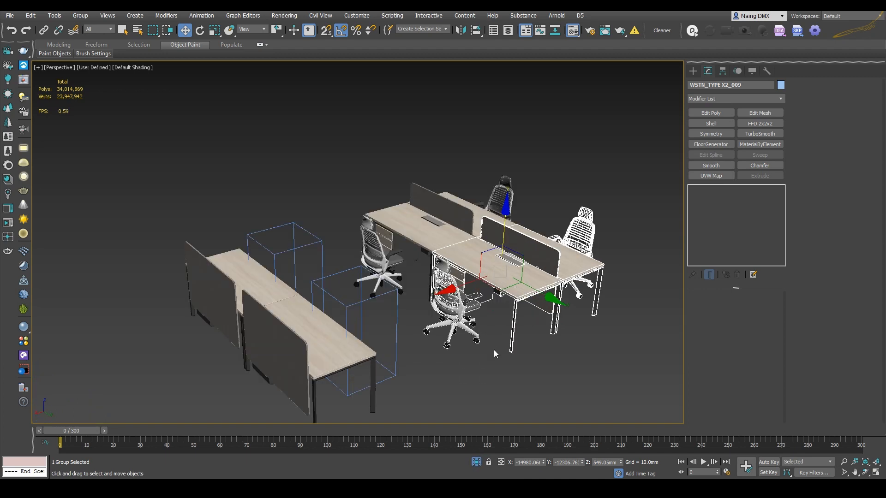
{"action": "left_click", "coordinate": [476, 462]}
Maximize the CAM_OFFICE_RIGHT 004 camera view and check the new chairs by selecting workstations along the front bench
{"action": "key", "text": "alt+w"}
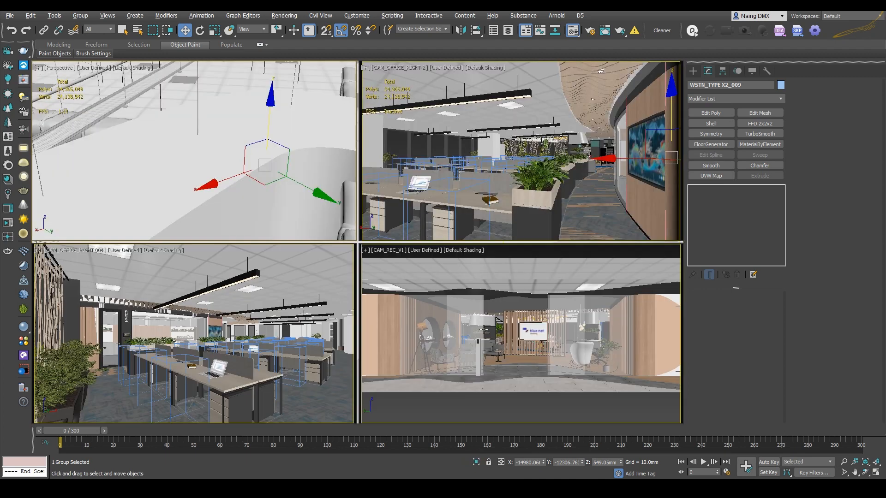
{"action": "right_click", "coordinate": [522, 178]}
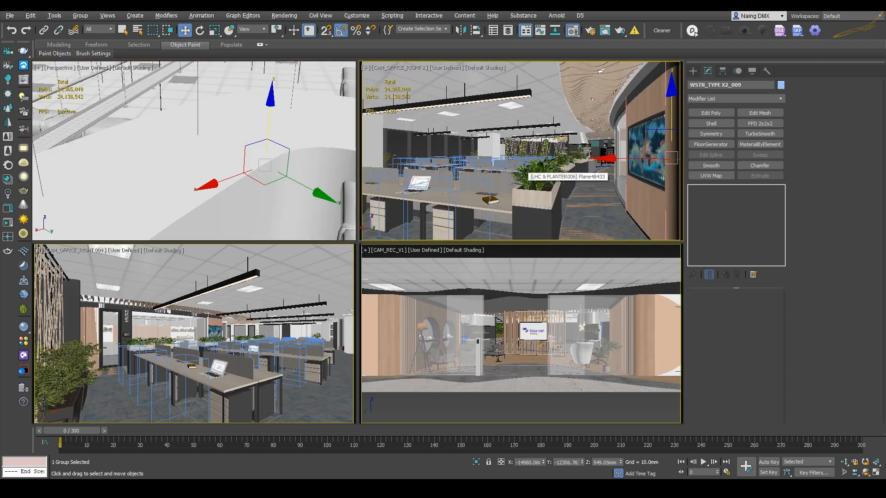
{"action": "right_click", "coordinate": [277, 327]}
{"action": "key", "text": "alt+w"}
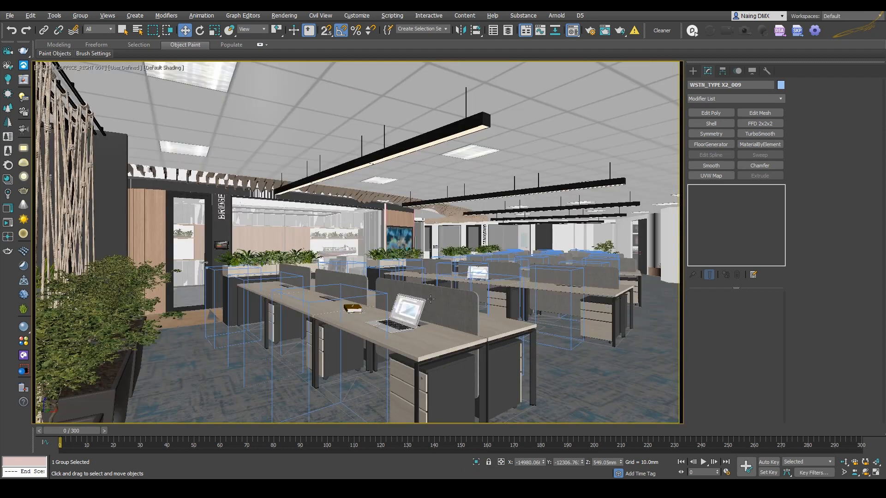
{"action": "left_click", "coordinate": [370, 294]}
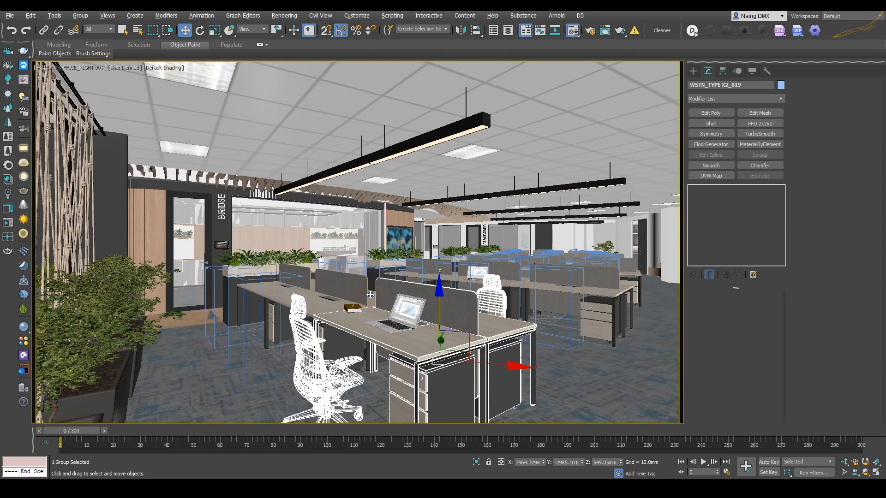
{"action": "left_click", "coordinate": [267, 280]}
{"action": "left_click", "coordinate": [248, 268]}
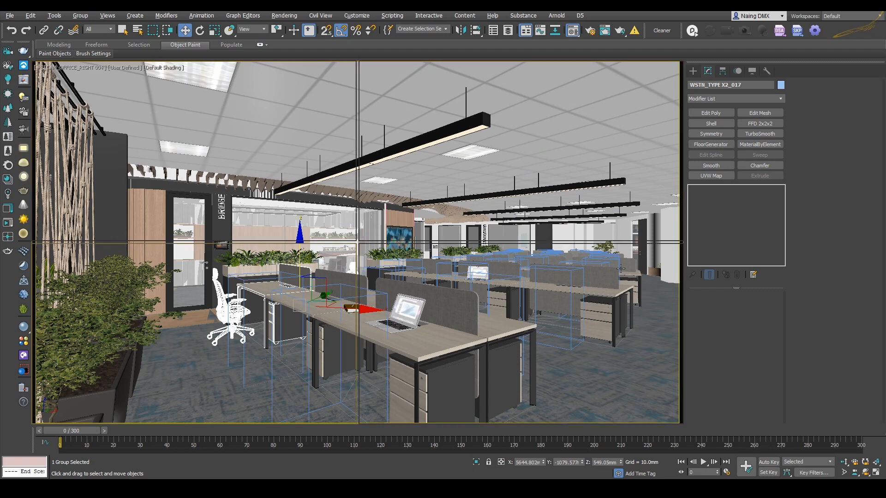
Maximize the CAM_OFFICE_RIGHT 2 camera view, check the workstation beside the planter by selecting it, and clear the selection
{"action": "key", "text": "alt+w"}
{"action": "key", "text": "alt+w"}
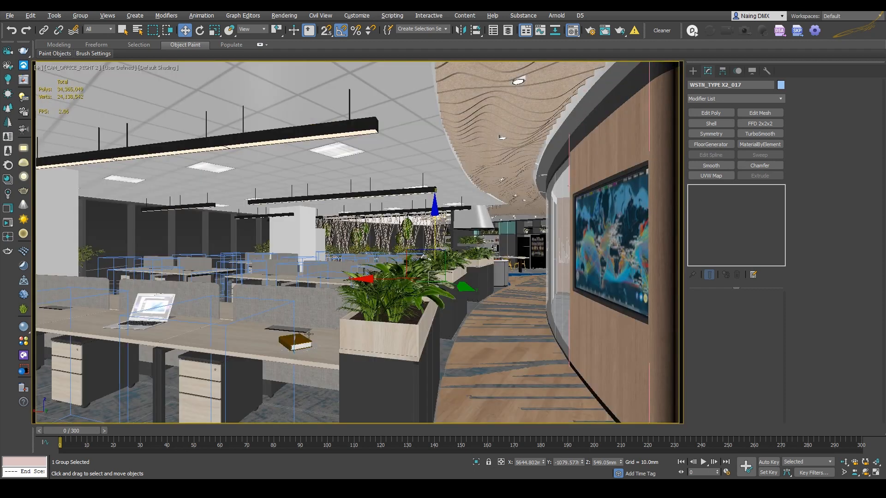
{"action": "left_click", "coordinate": [291, 301]}
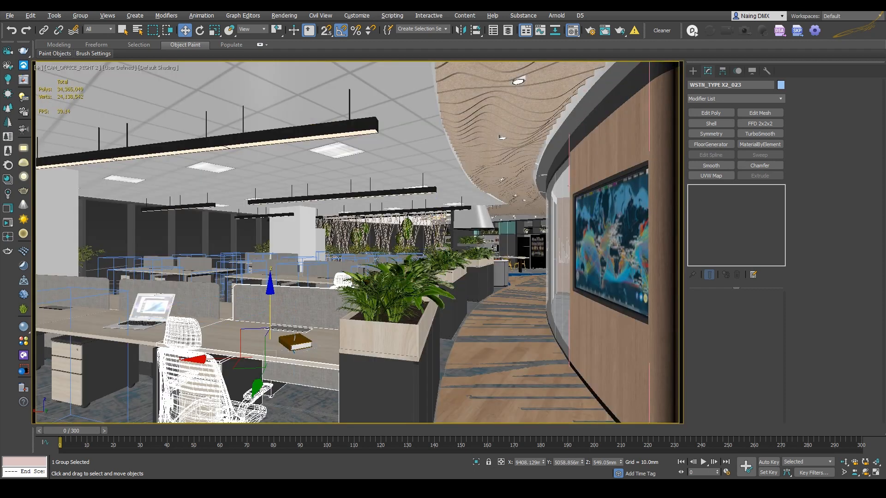
{"action": "key", "text": "Delete"}
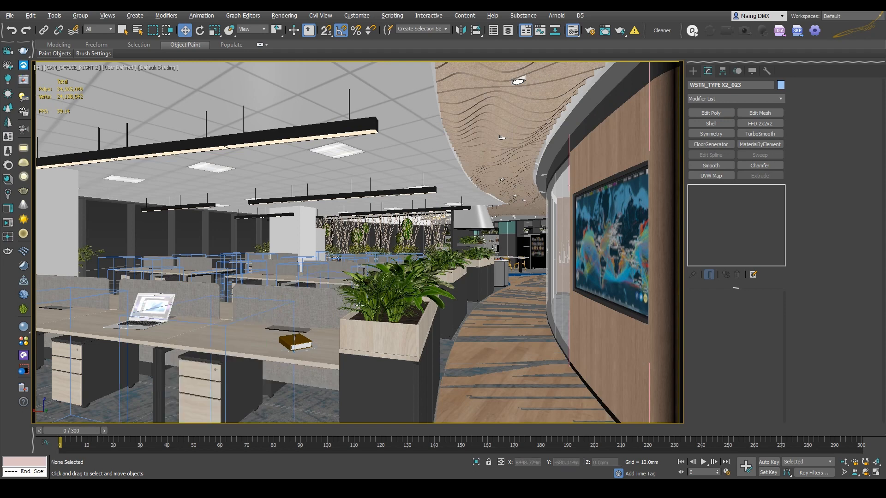